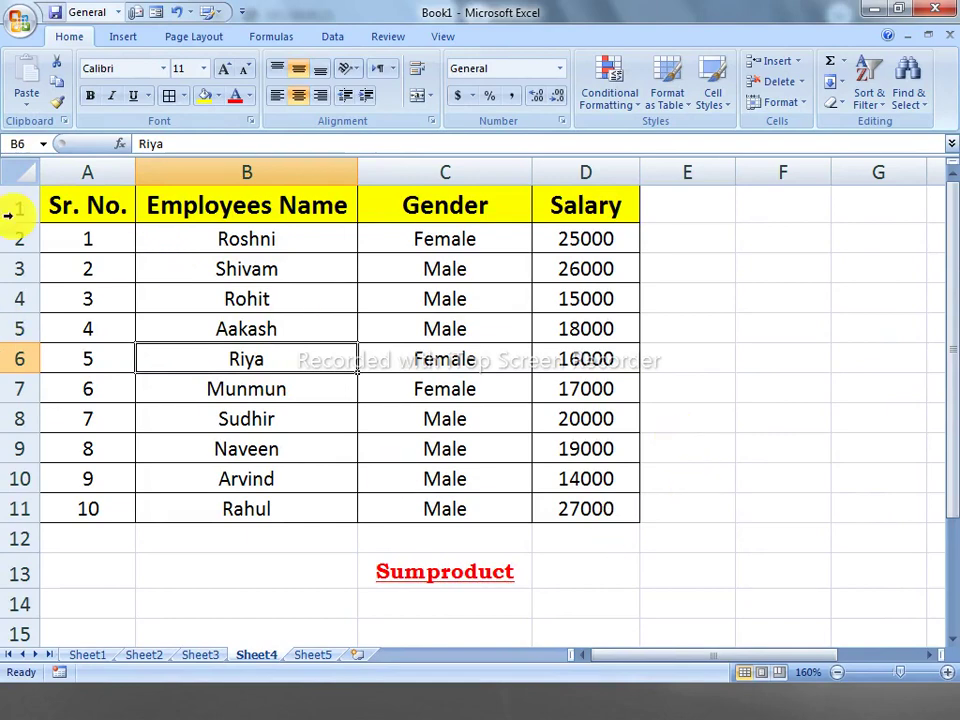
Highlight the Sr. No., Employees Name, Gender and Salary columns, then the whole employee table.
{"action": "mouse_move", "coordinate": [94, 199]}
{"action": "left_mouse_down"}
{"action": "mouse_move", "coordinate": [103, 228]}
{"action": "mouse_move", "coordinate": [100, 505]}
{"action": "left_mouse_up"}
{"action": "left_click", "coordinate": [244, 204]}
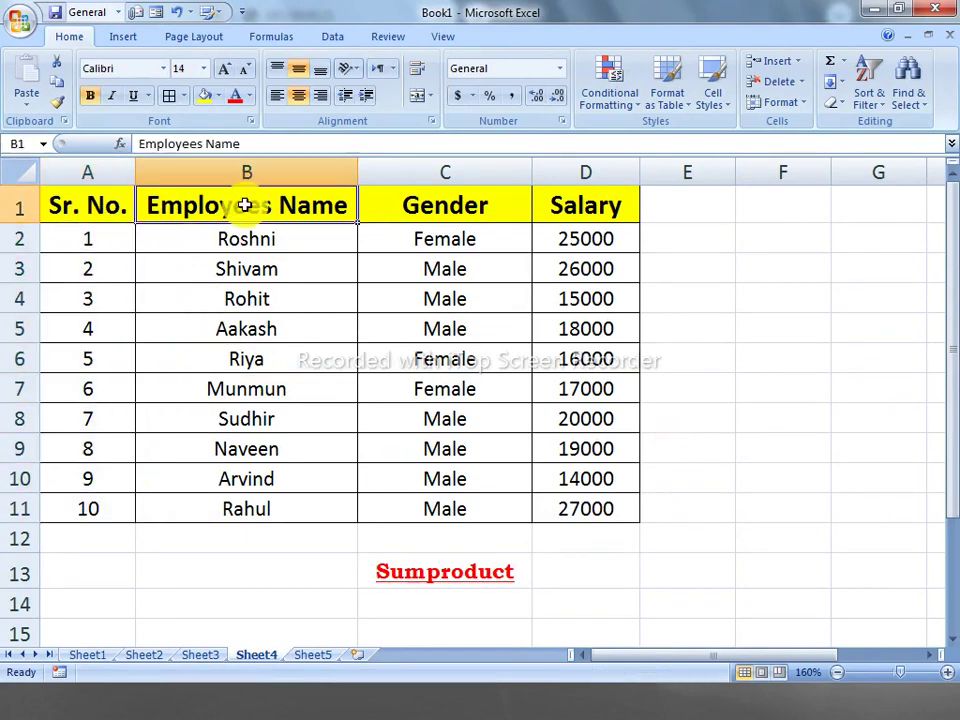
{"action": "left_click_drag", "start_coordinate": [244, 204], "coordinate": [240, 508]}
{"action": "left_click_drag", "start_coordinate": [463, 206], "coordinate": [460, 492]}
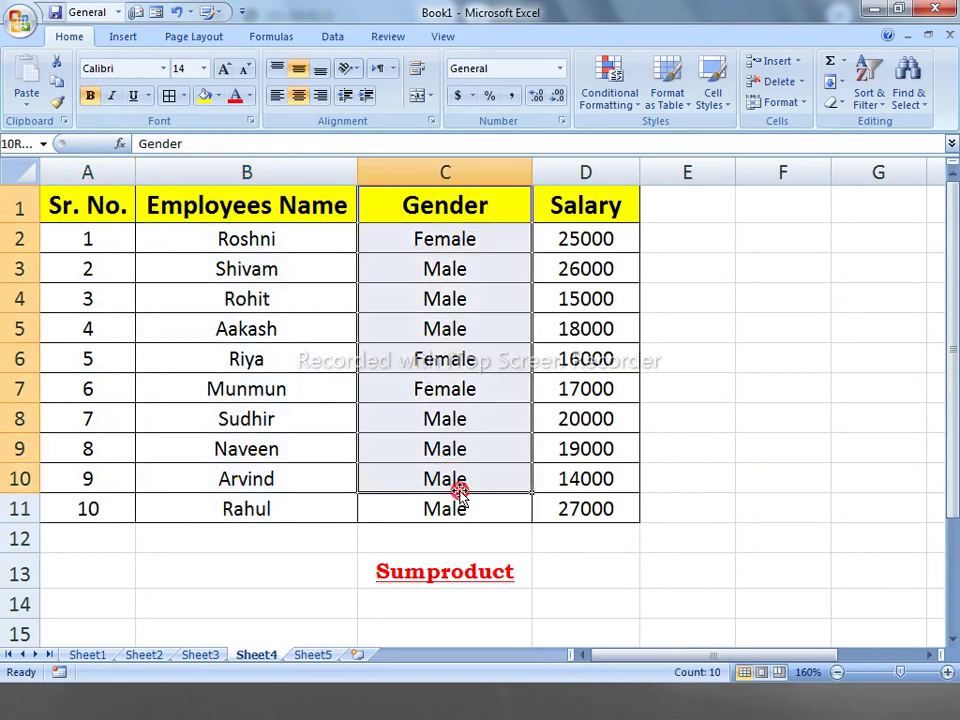
{"action": "left_click_drag", "start_coordinate": [579, 204], "coordinate": [557, 500]}
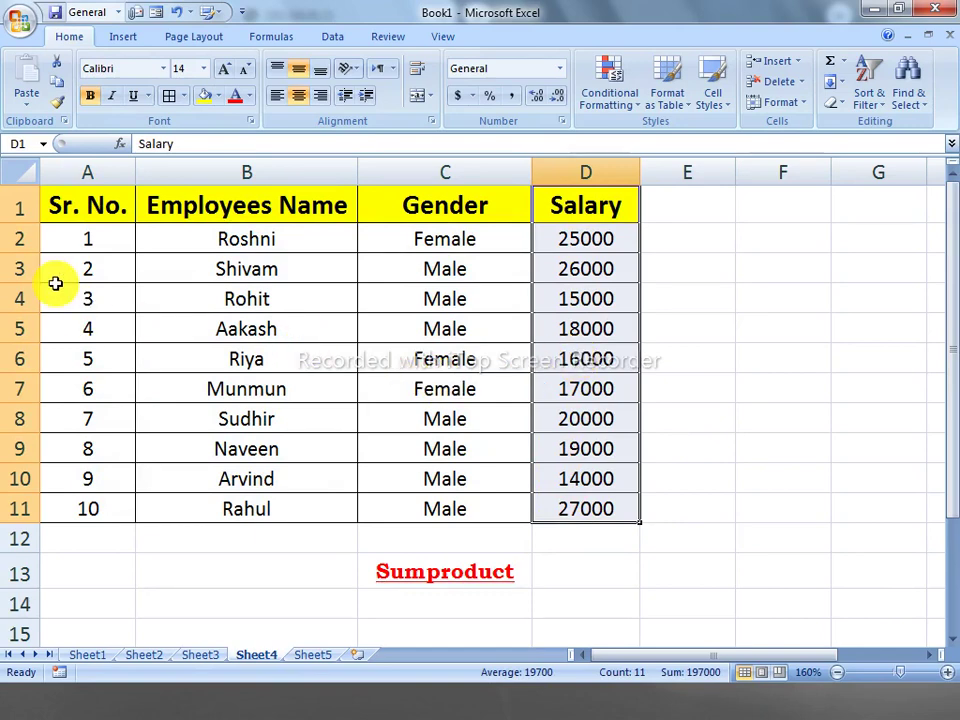
{"action": "mouse_move", "coordinate": [99, 216]}
{"action": "left_mouse_down"}
{"action": "mouse_move", "coordinate": [518, 528]}
{"action": "mouse_move", "coordinate": [598, 514]}
{"action": "left_mouse_up"}
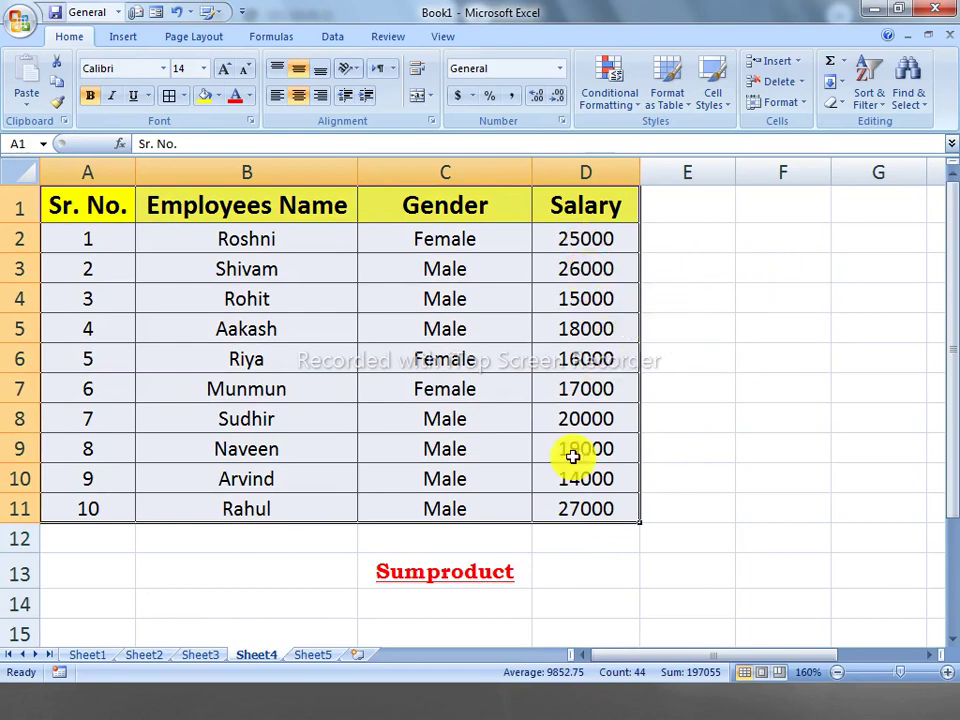
Point out the top salaries: 25000 in D2, 26000 in D3 and 27000 in D11.
{"action": "left_click", "coordinate": [749, 295]}
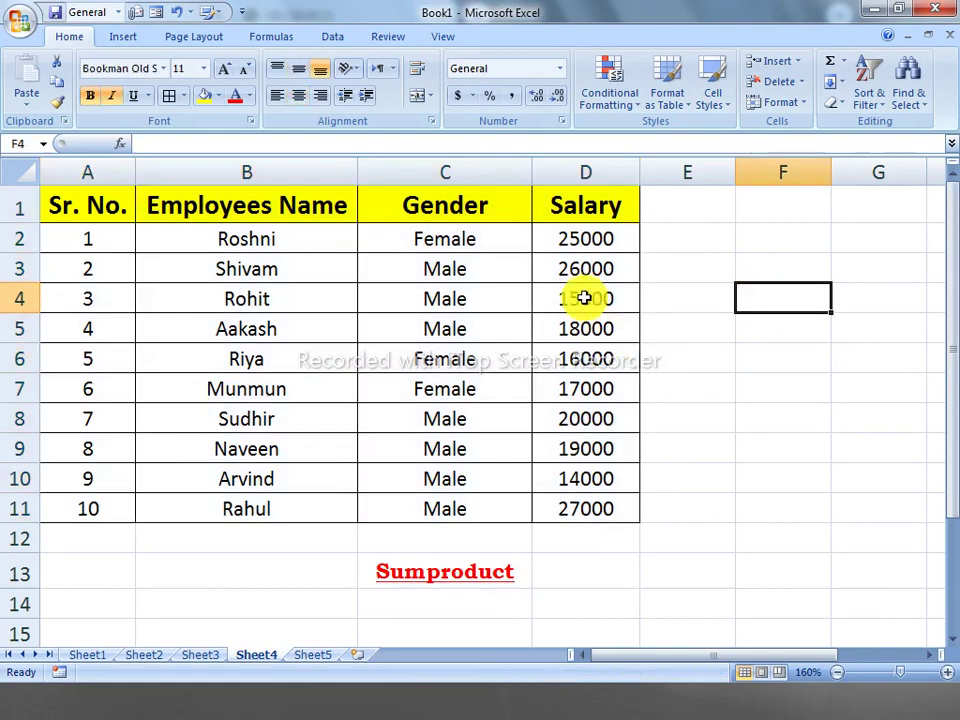
{"action": "left_click", "coordinate": [617, 240]}
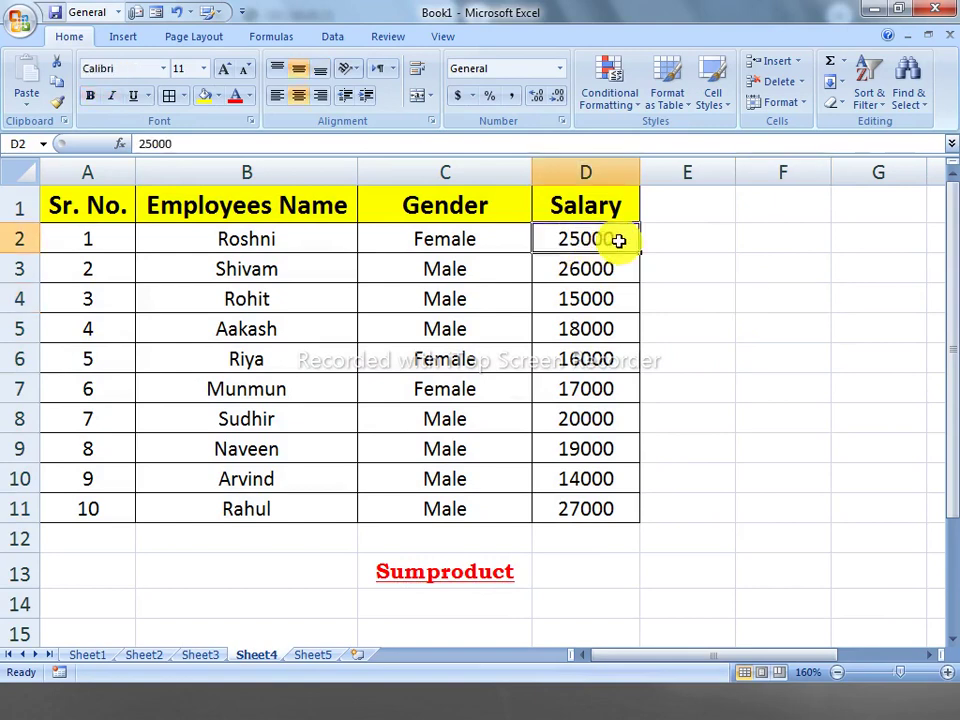
{"action": "left_click", "coordinate": [574, 272]}
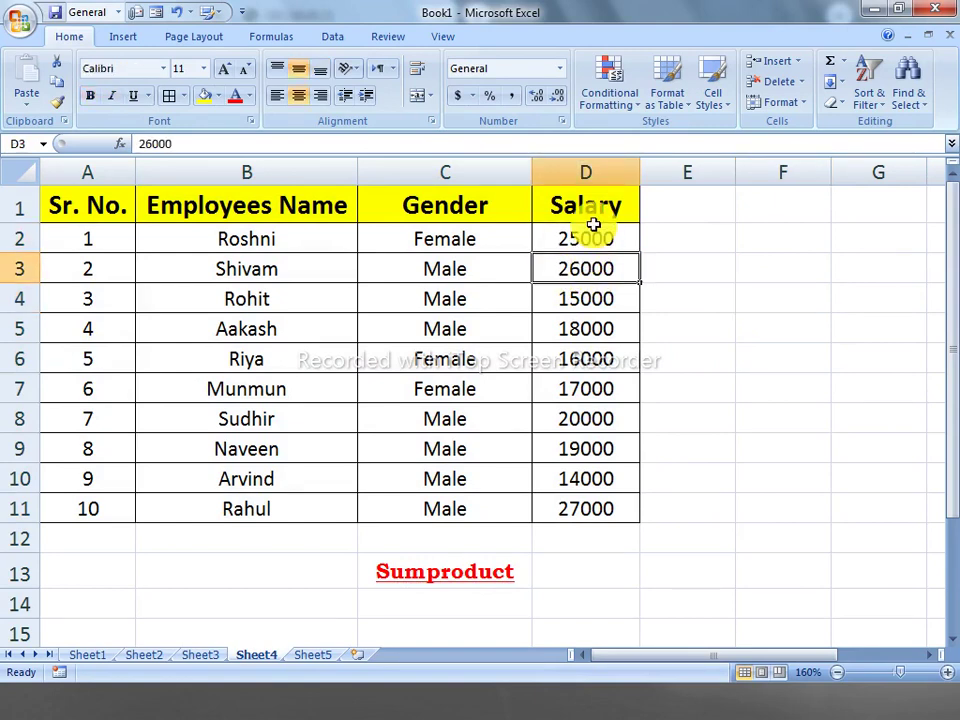
{"action": "left_click", "coordinate": [560, 505]}
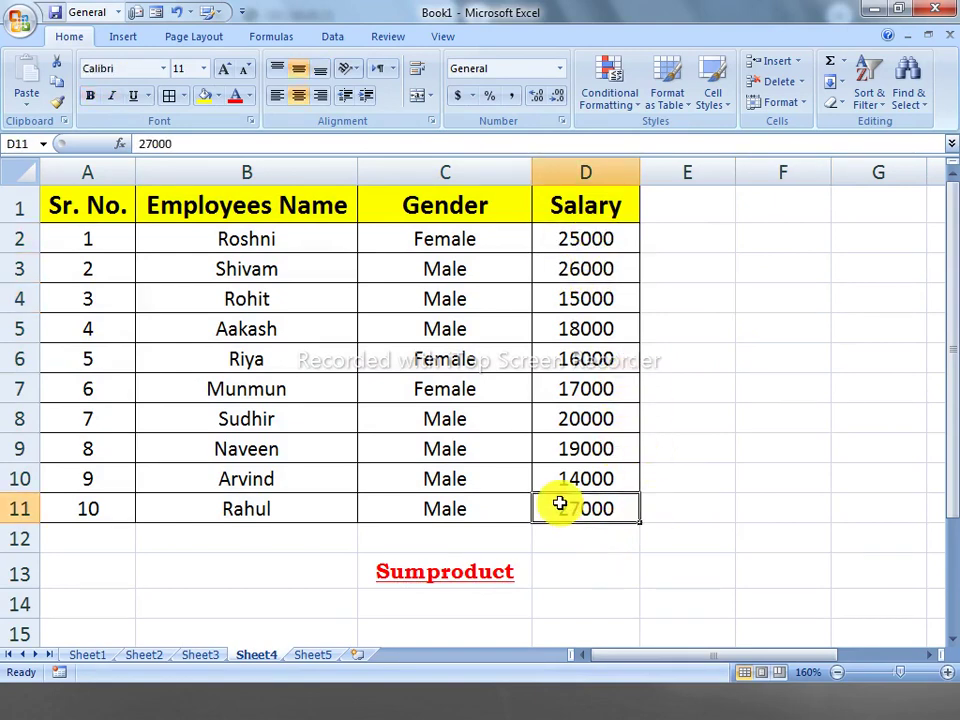
{"action": "left_click", "coordinate": [601, 271]}
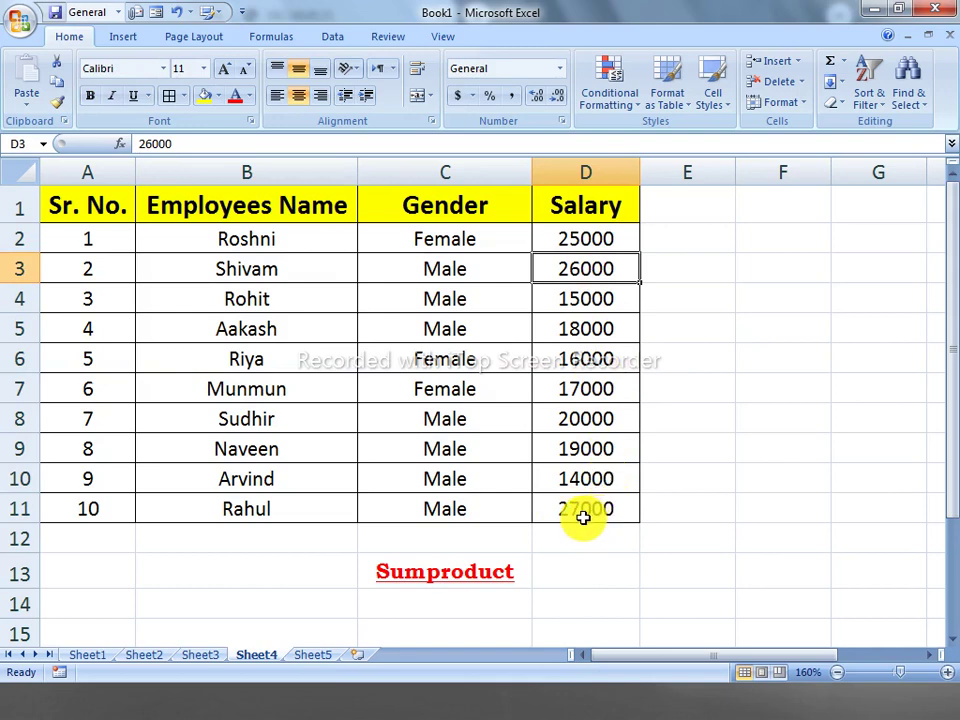
{"action": "left_click", "coordinate": [722, 300]}
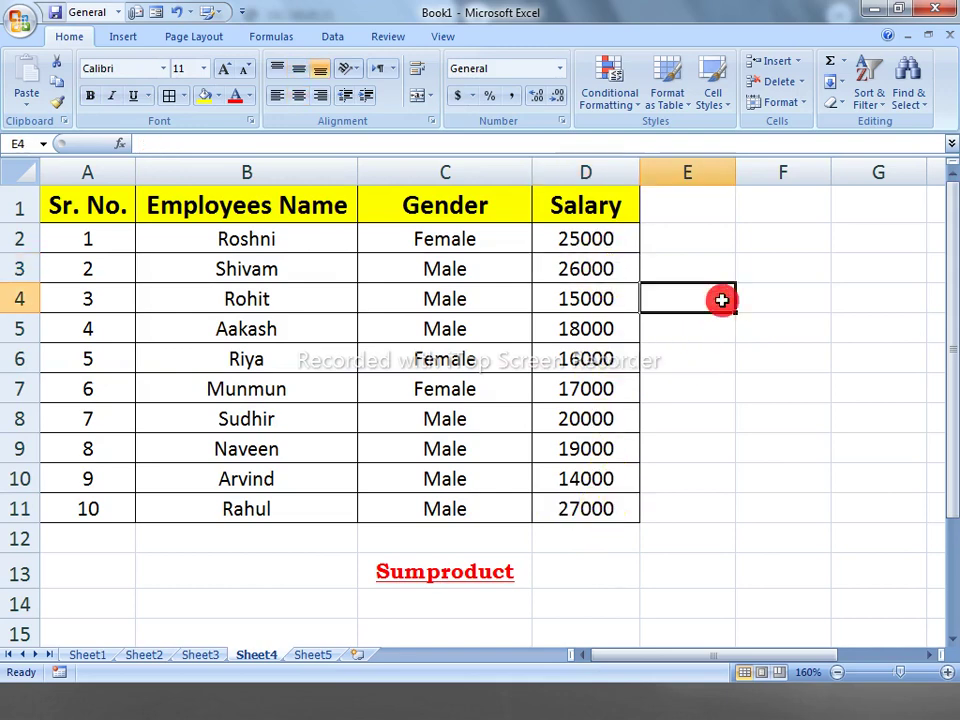
{"action": "left_click", "coordinate": [577, 511]}
{"action": "left_click", "coordinate": [580, 270]}
{"action": "left_click_drag", "start_coordinate": [589, 242], "coordinate": [586, 270]}
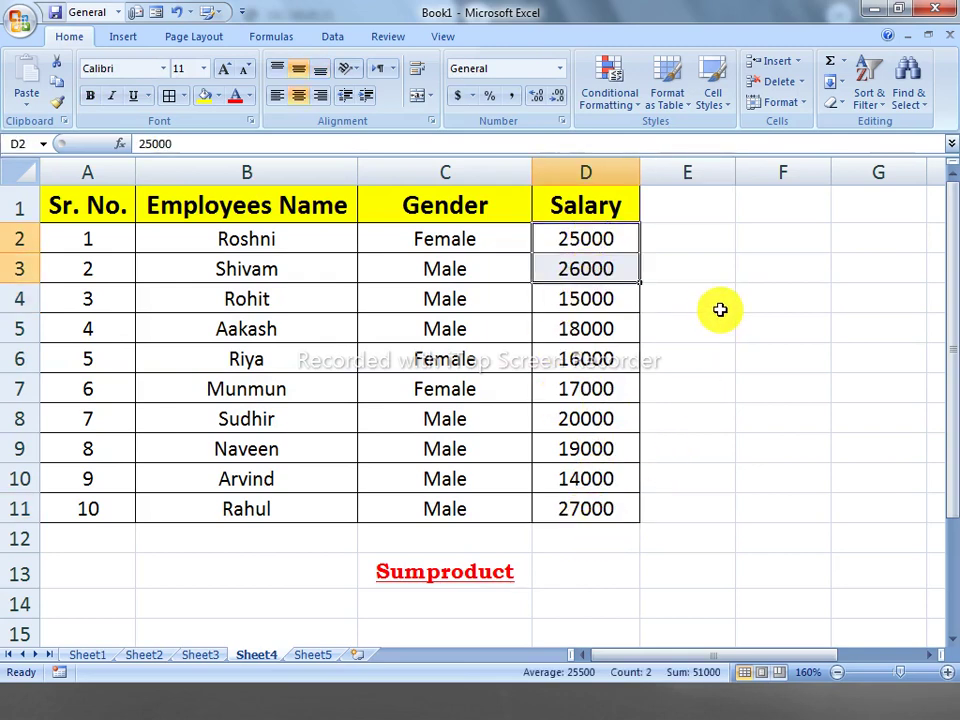
{"action": "left_click", "coordinate": [765, 274]}
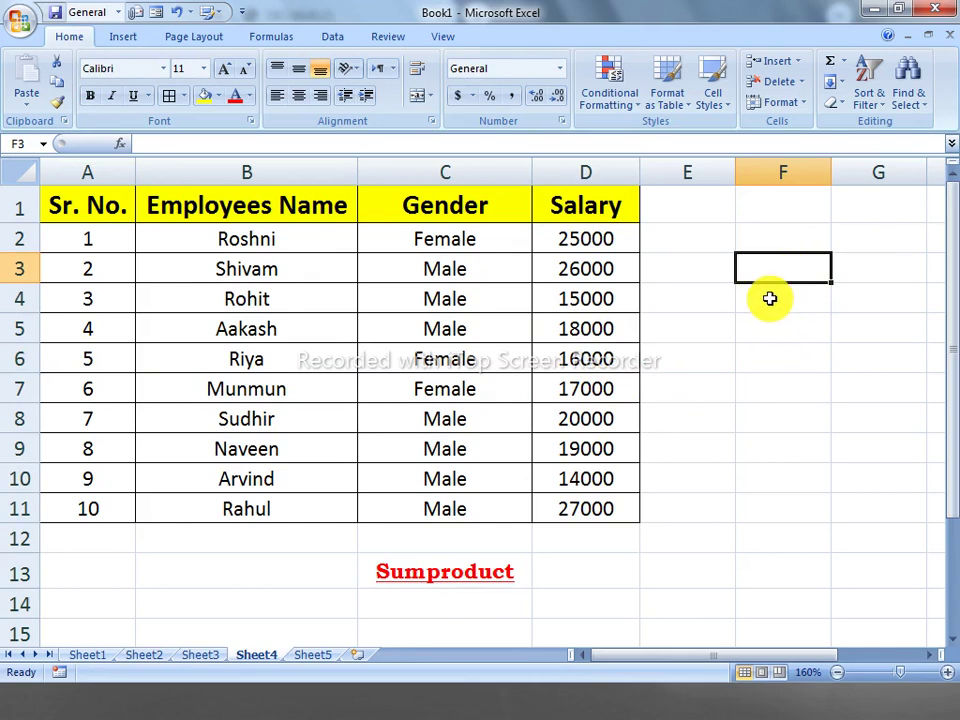
Enter =D2+D3+D11 in F4 so it totals the three highest salaries as 78000.
{"action": "left_click", "coordinate": [769, 305]}
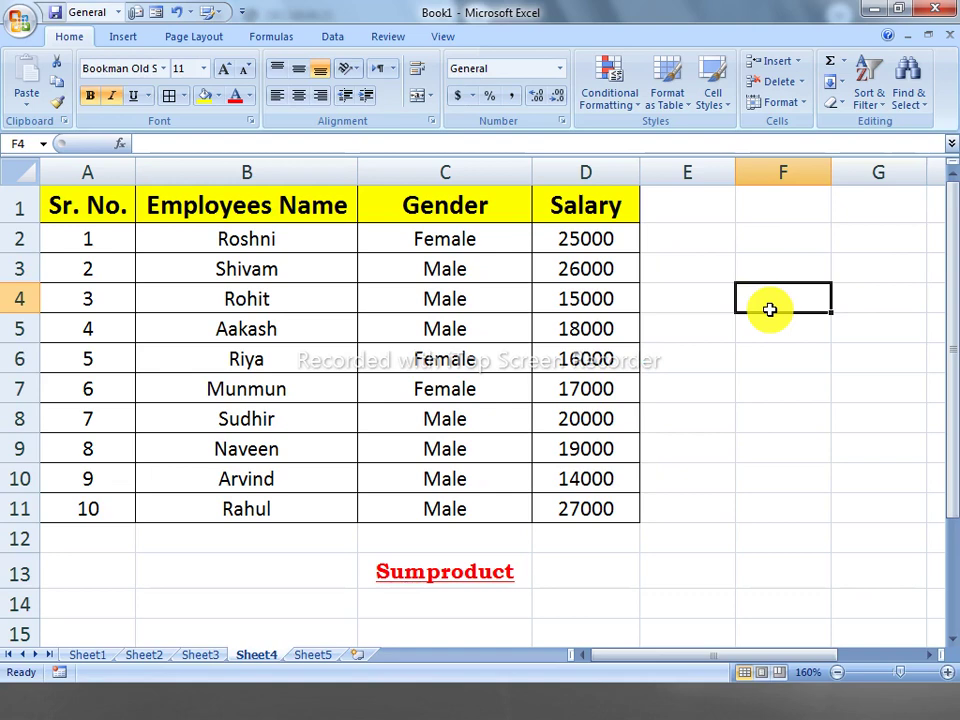
{"action": "type", "text": "="}
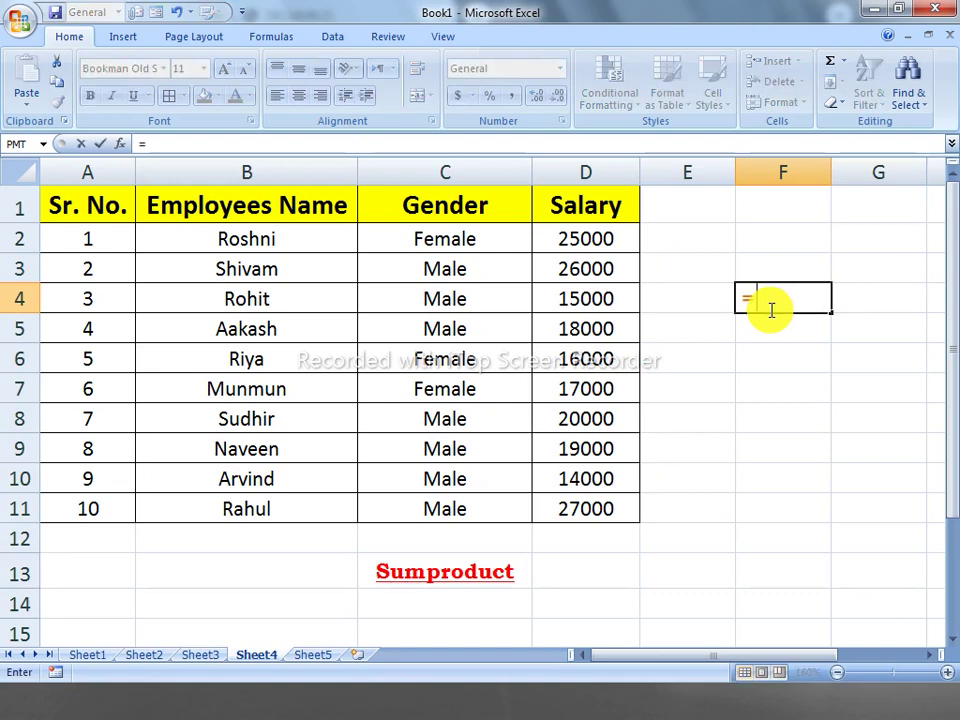
{"action": "key", "text": "Left"}
{"action": "key", "text": "Left"}
{"action": "key", "text": "Left"}
{"action": "key", "text": "Up"}
{"action": "key", "text": "Up"}
{"action": "key", "text": "Right"}
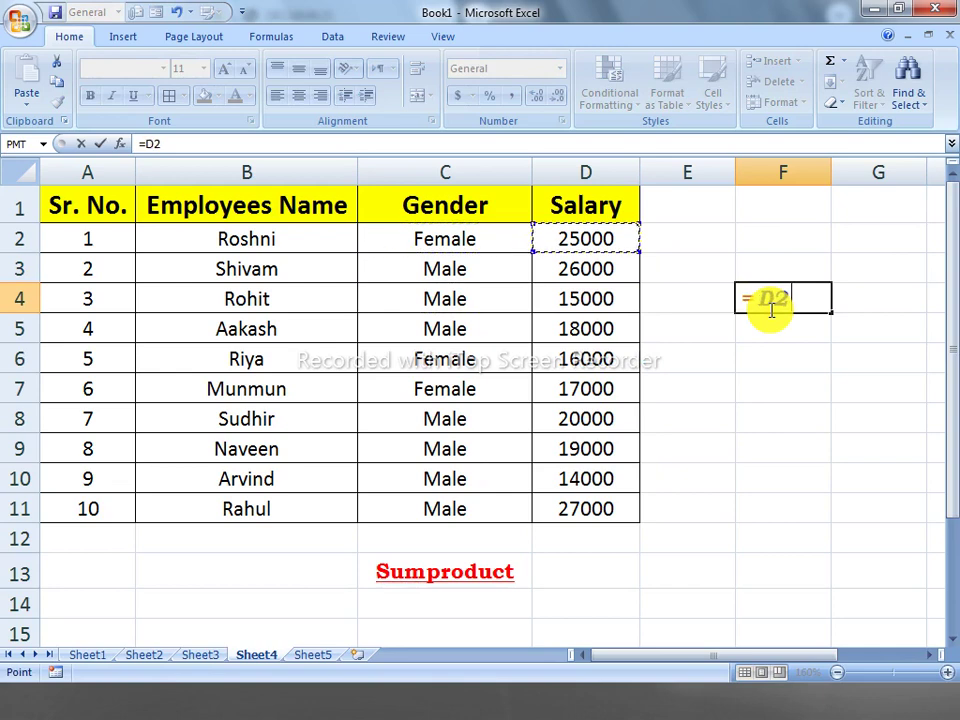
{"action": "type", "text": "+"}
{"action": "key", "text": "Left"}
{"action": "key", "text": "Left"}
{"action": "key", "text": "Up"}
{"action": "type", "text": "+"}
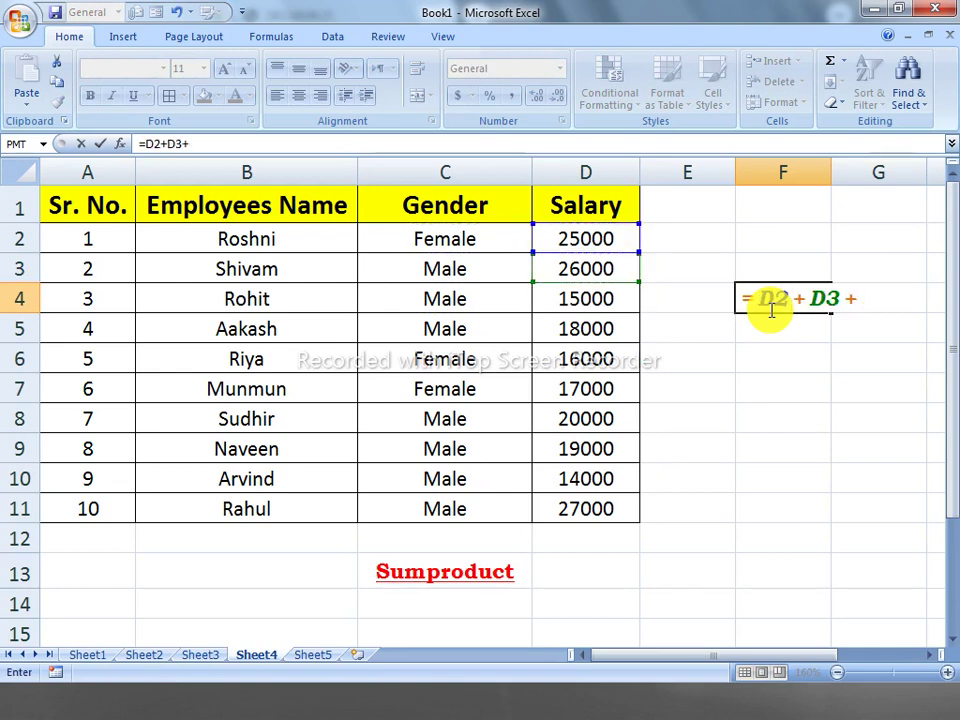
{"action": "key", "text": "Down"}
{"action": "key", "text": "Down"}
{"action": "key", "text": "Down"}
{"action": "key", "text": "Down"}
{"action": "key", "text": "Down"}
{"action": "key", "text": "Down"}
{"action": "key", "text": "Left"}
{"action": "key", "text": "Left"}
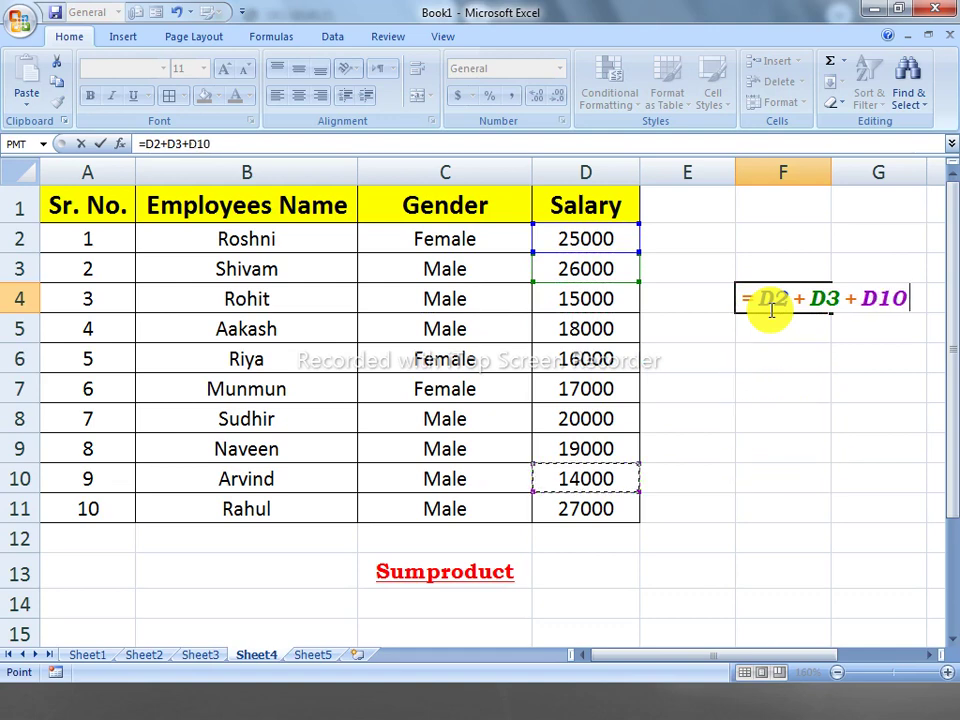
{"action": "key", "text": "Down"}
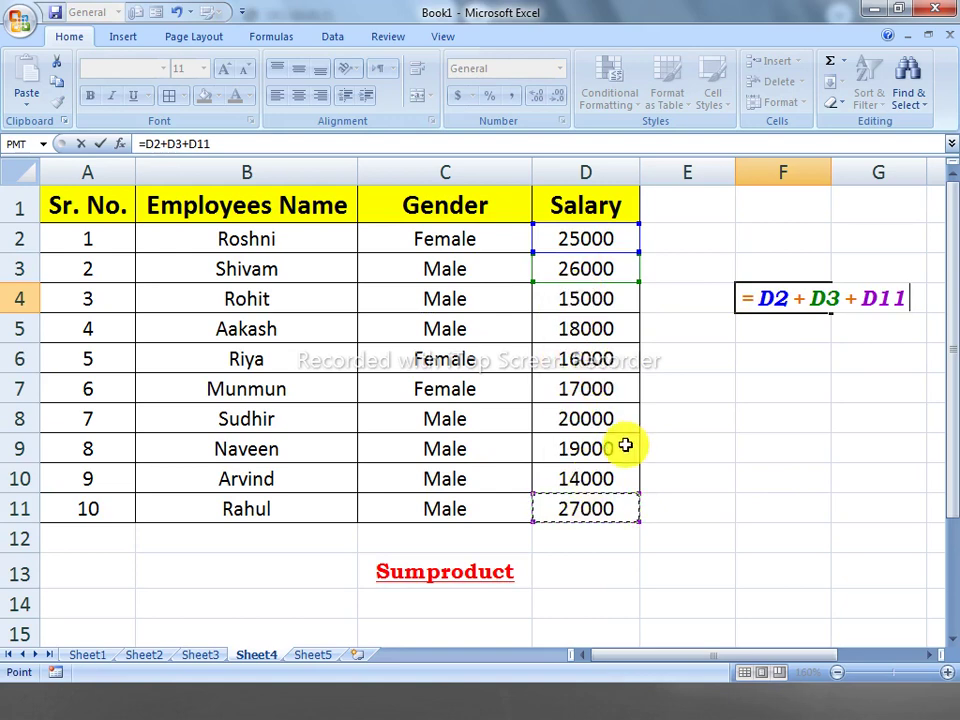
{"action": "key", "text": "Return"}
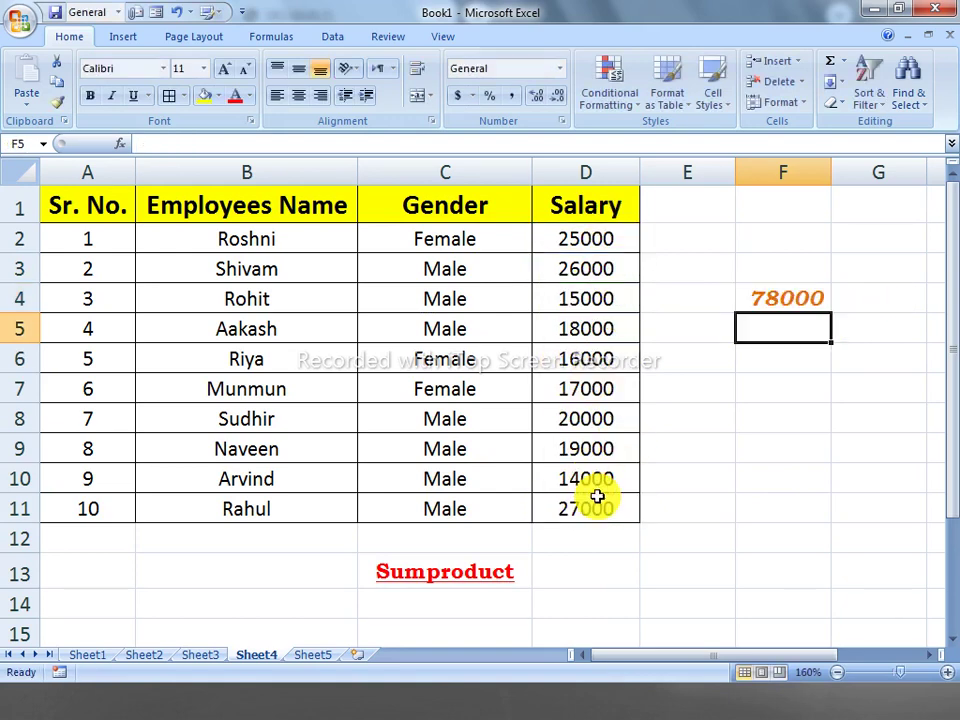
{"action": "key", "text": "Up"}
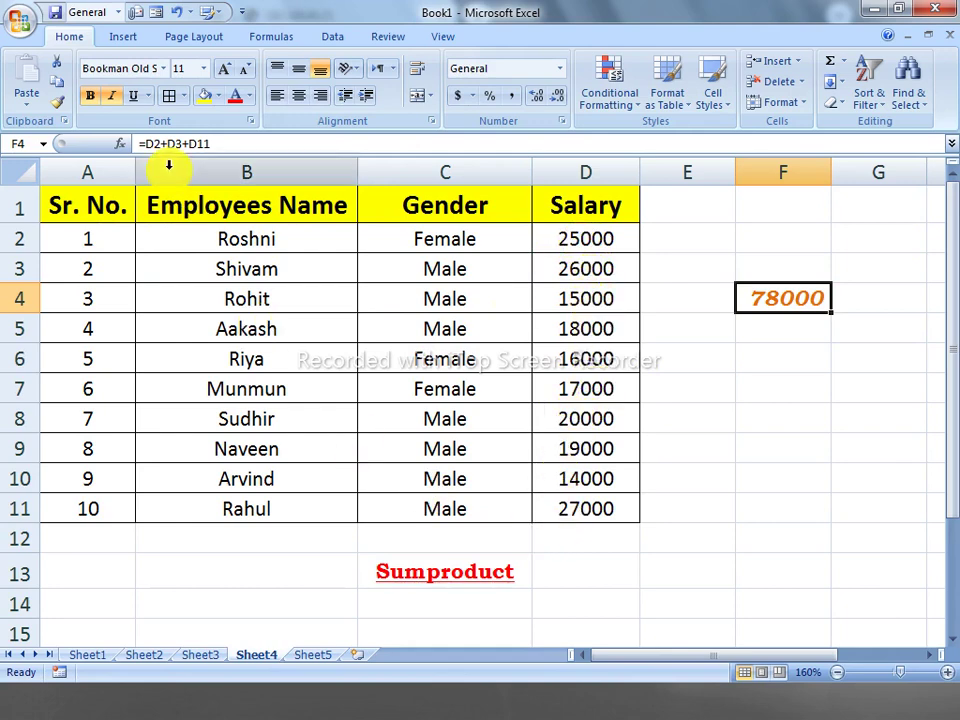
{"action": "left_click", "coordinate": [471, 579]}
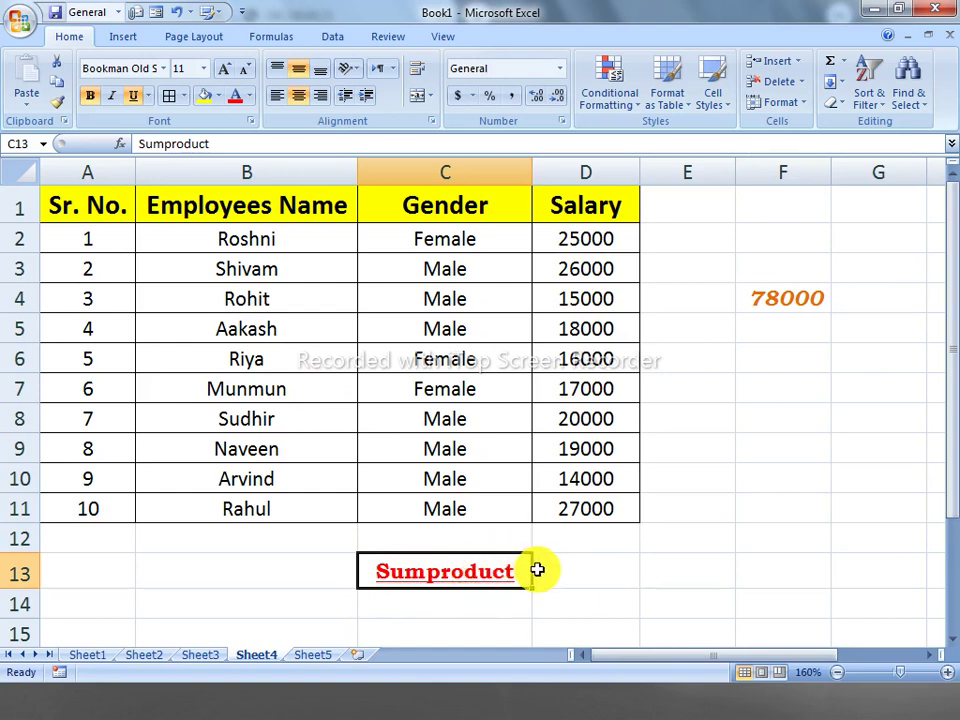
{"action": "left_click", "coordinate": [571, 570]}
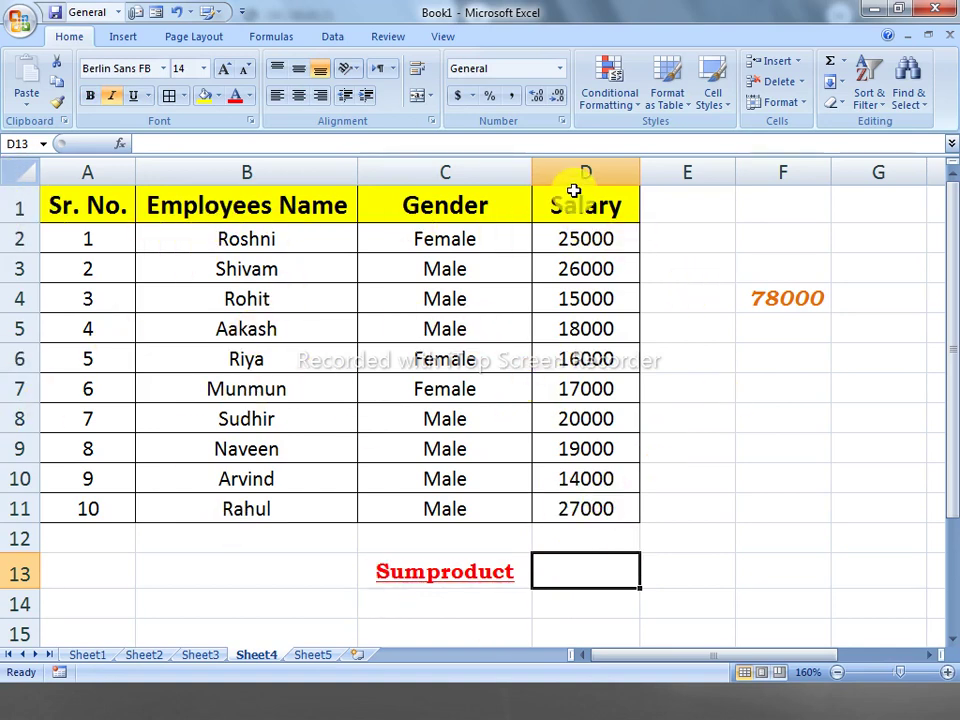
{"action": "left_click_drag", "start_coordinate": [578, 240], "coordinate": [572, 500]}
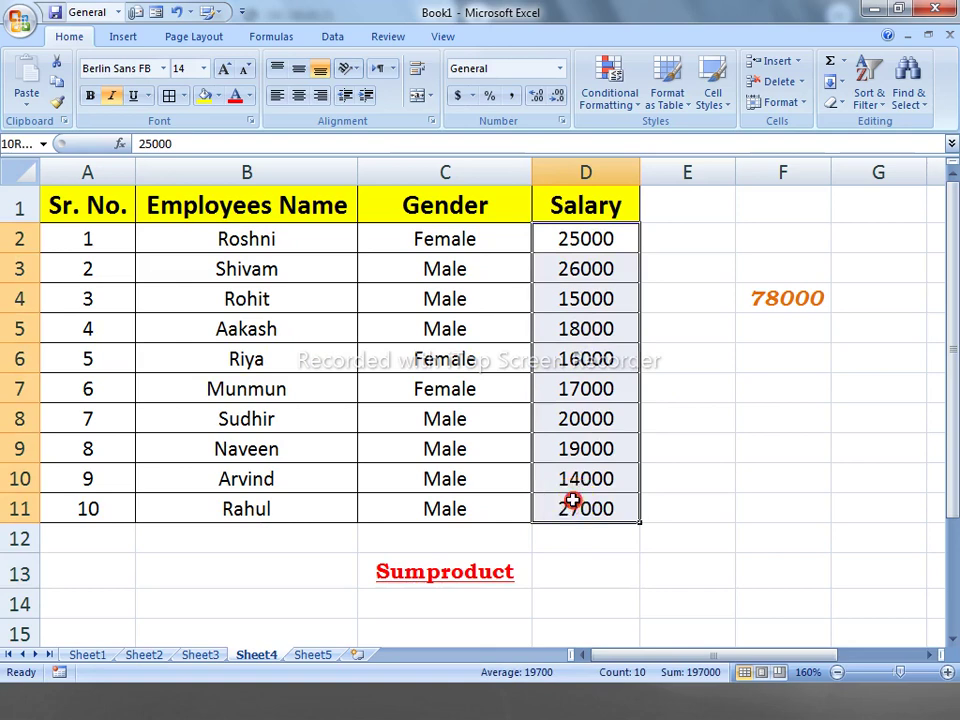
{"action": "left_click", "coordinate": [780, 290]}
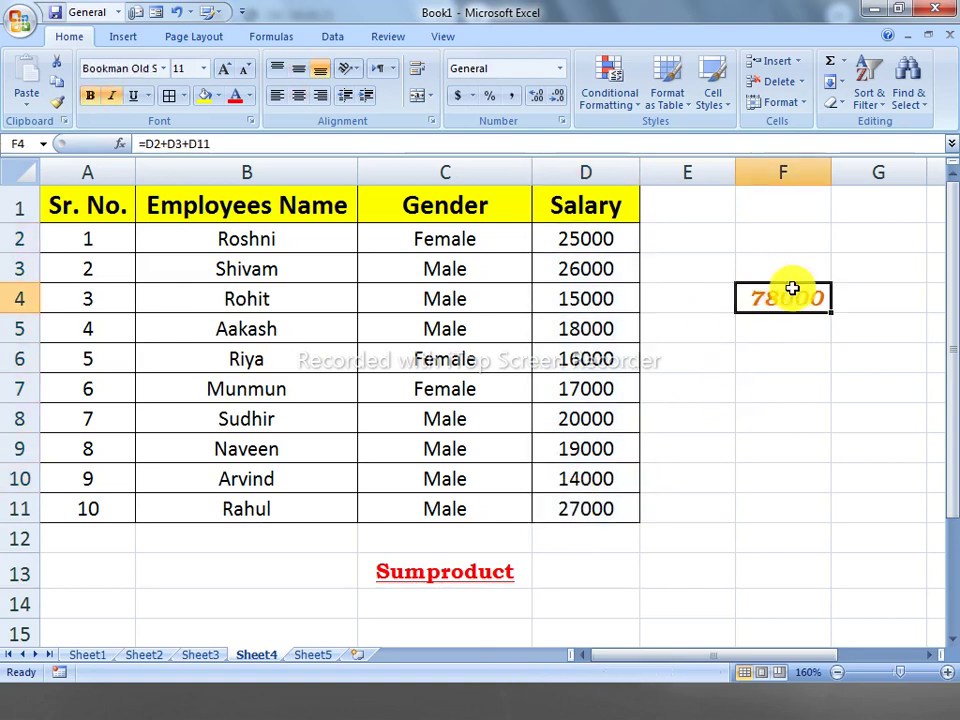
{"action": "left_click", "coordinate": [553, 566]}
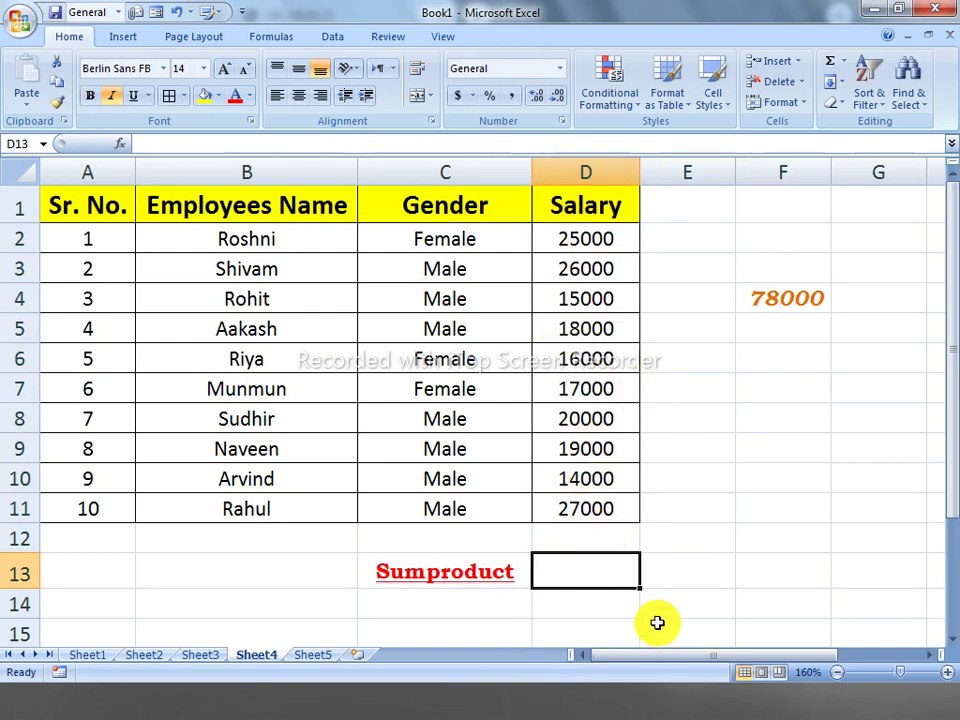
Start D13's formula as =SUMPRODUCT(LARGE( by autocompleting both function names.
{"action": "type", "text": "="}
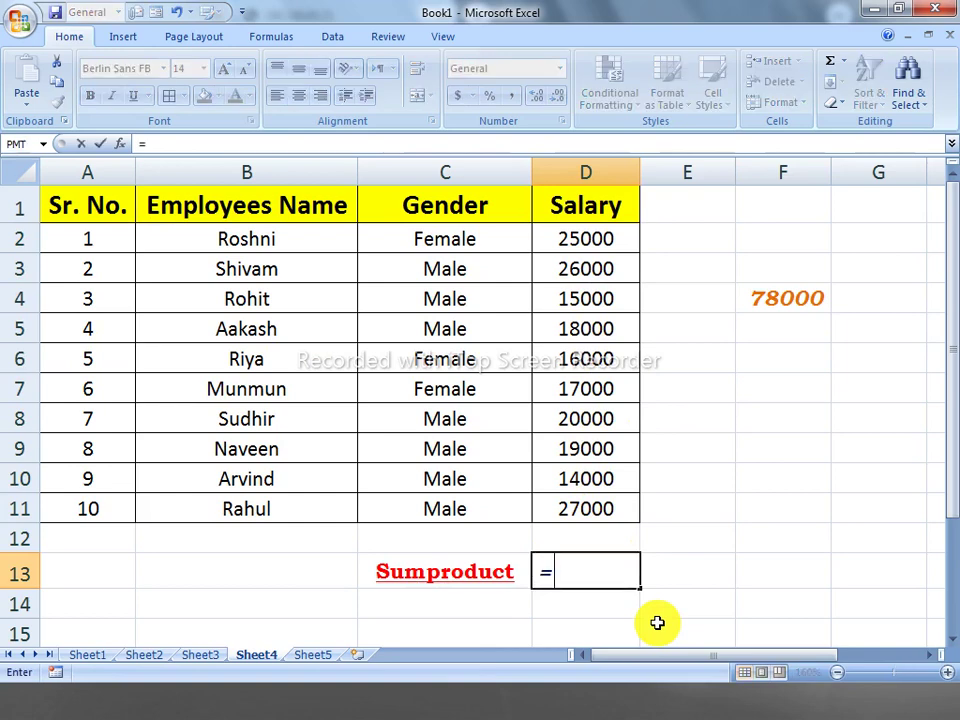
{"action": "type", "text": "sum"}
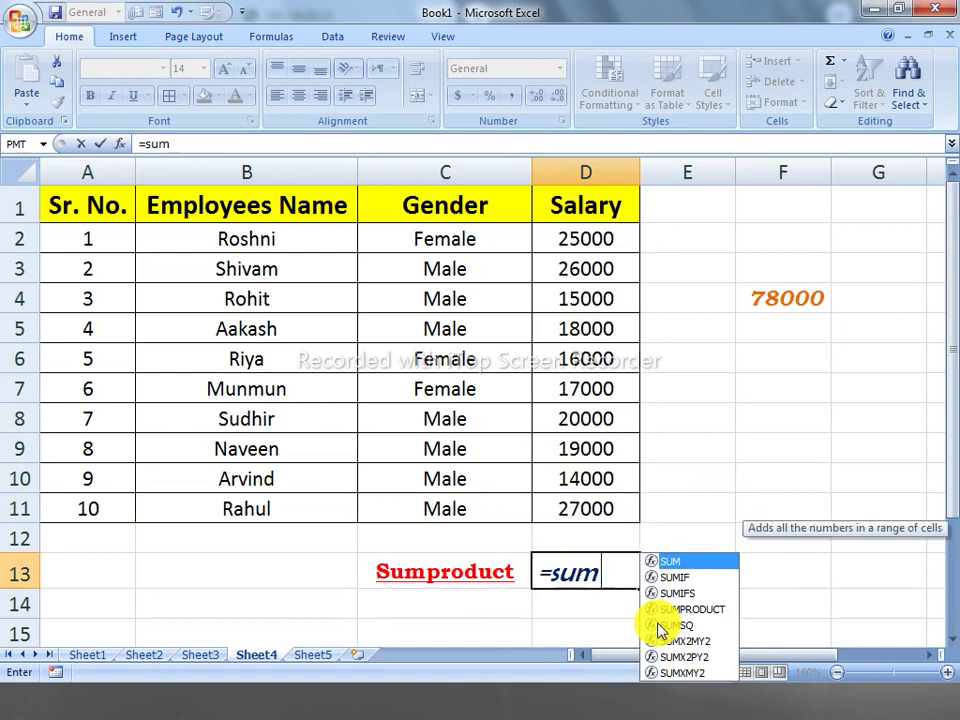
{"action": "type", "text": "p"}
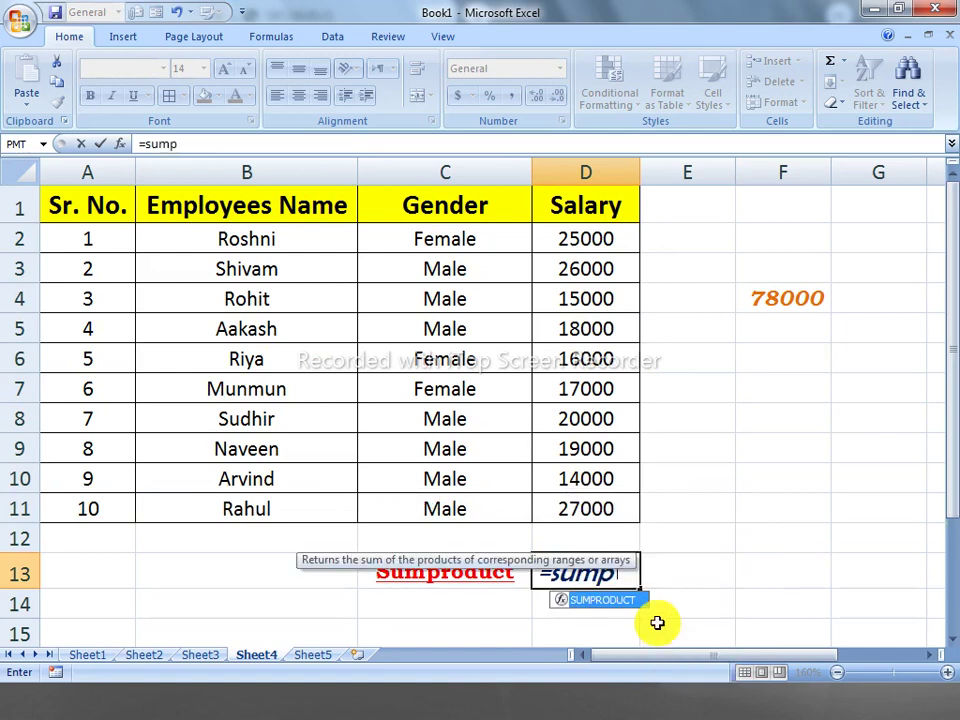
{"action": "key", "text": "Tab"}
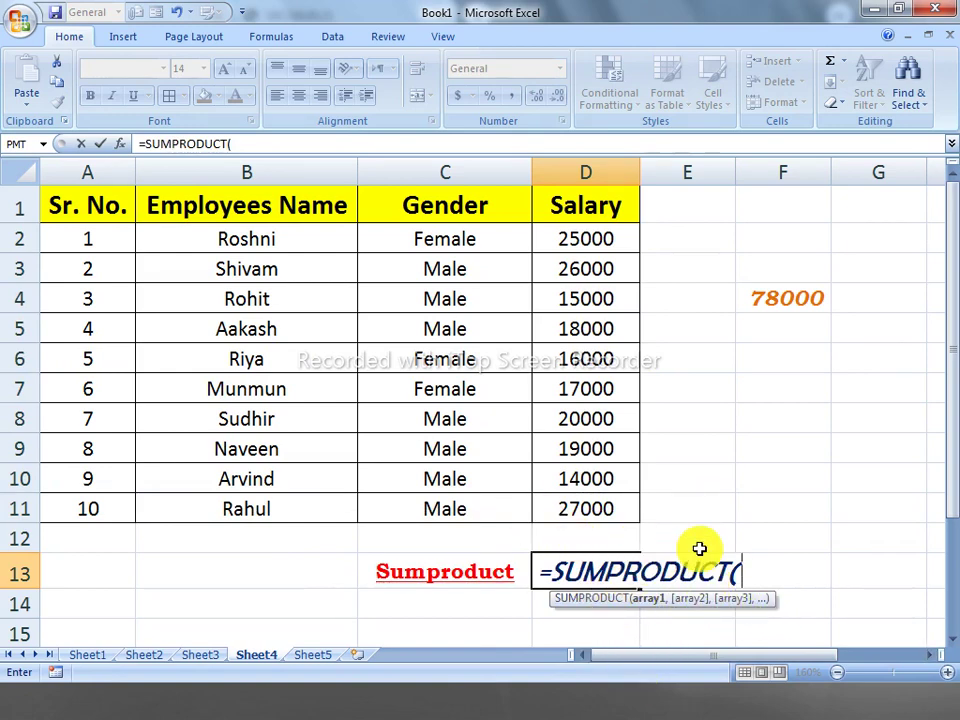
{"action": "type", "text": "l"}
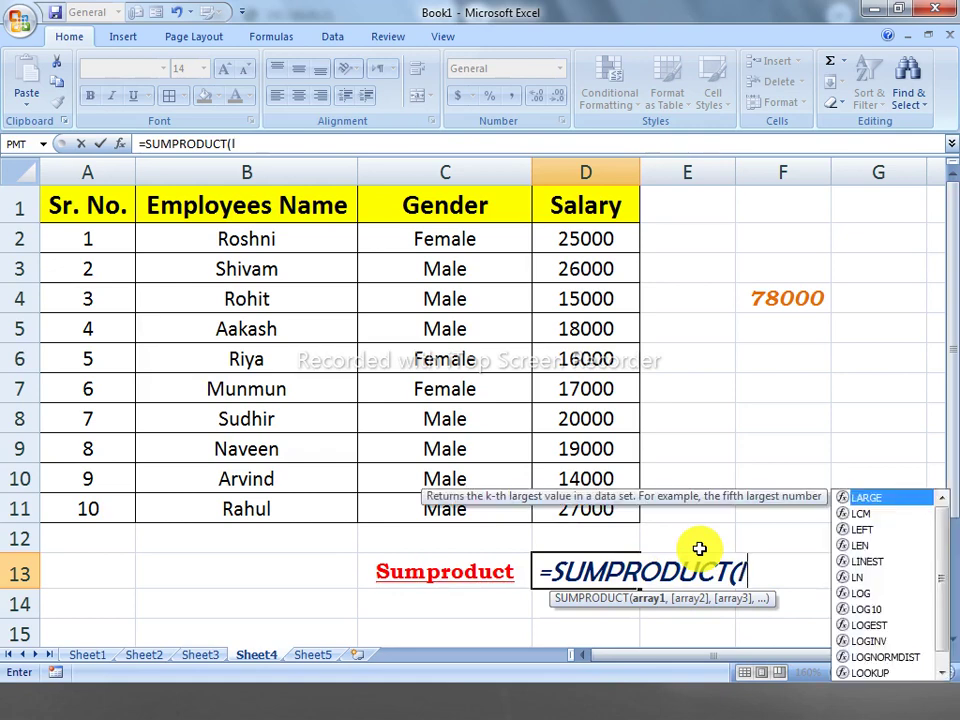
{"action": "type", "text": "arg"}
{"action": "key", "text": "Tab"}
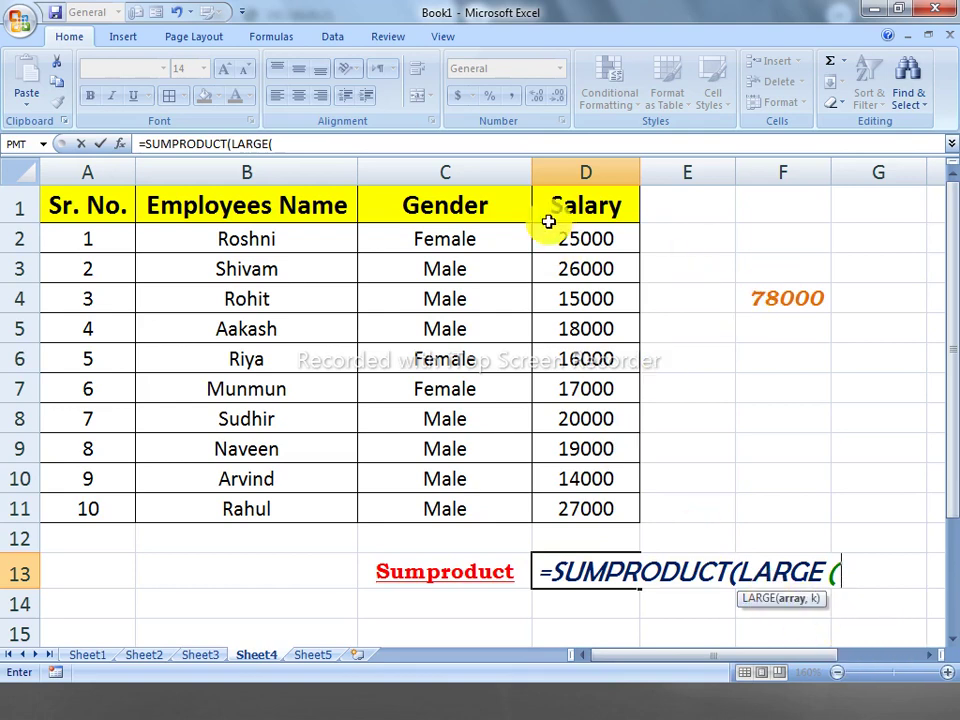
Add the salary range D2:D11 and a comma as LARGE's first argument.
{"action": "left_click_drag", "start_coordinate": [590, 240], "coordinate": [585, 508]}
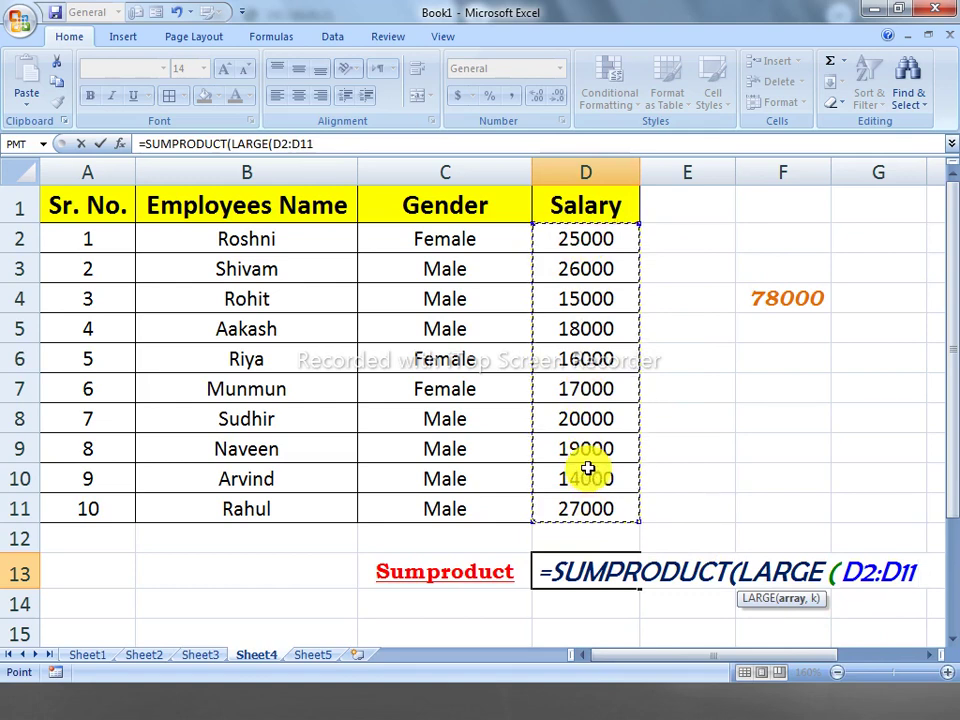
{"action": "type", "text": ",{"}
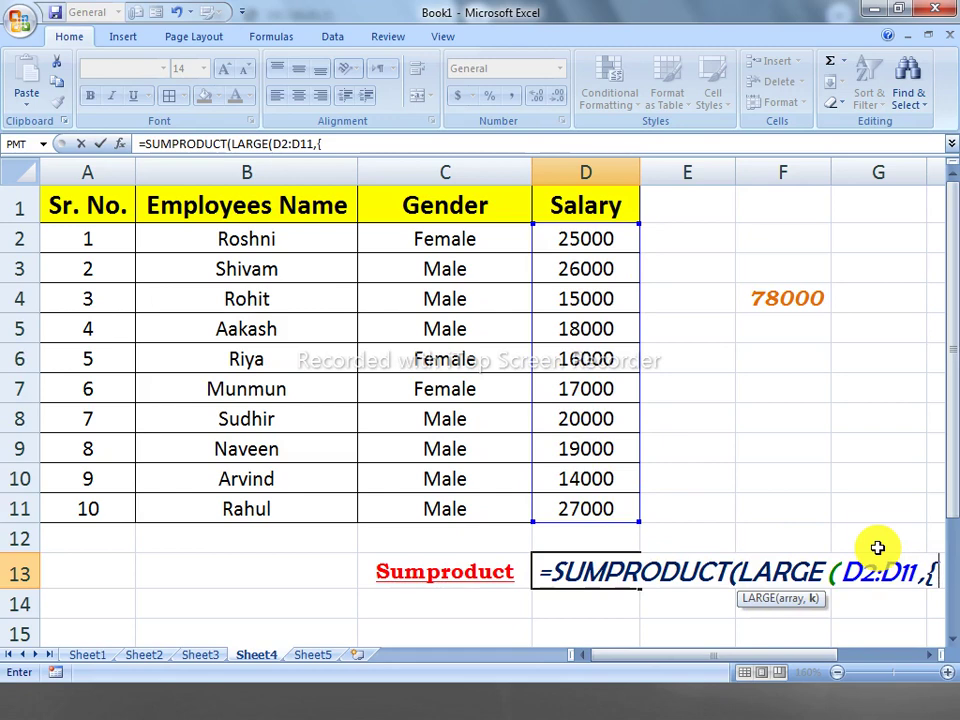
Finish the array constant {1,2,3} and the closing parentheses of the D13 formula.
{"action": "type", "text": "1,"}
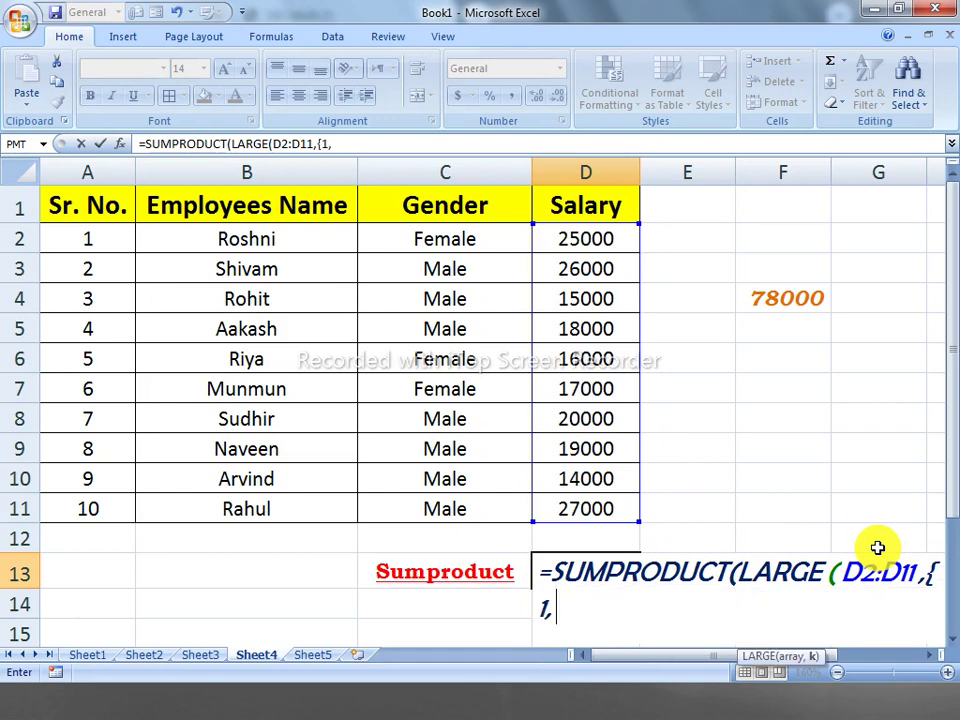
{"action": "type", "text": "2,3,4,5,6,"}
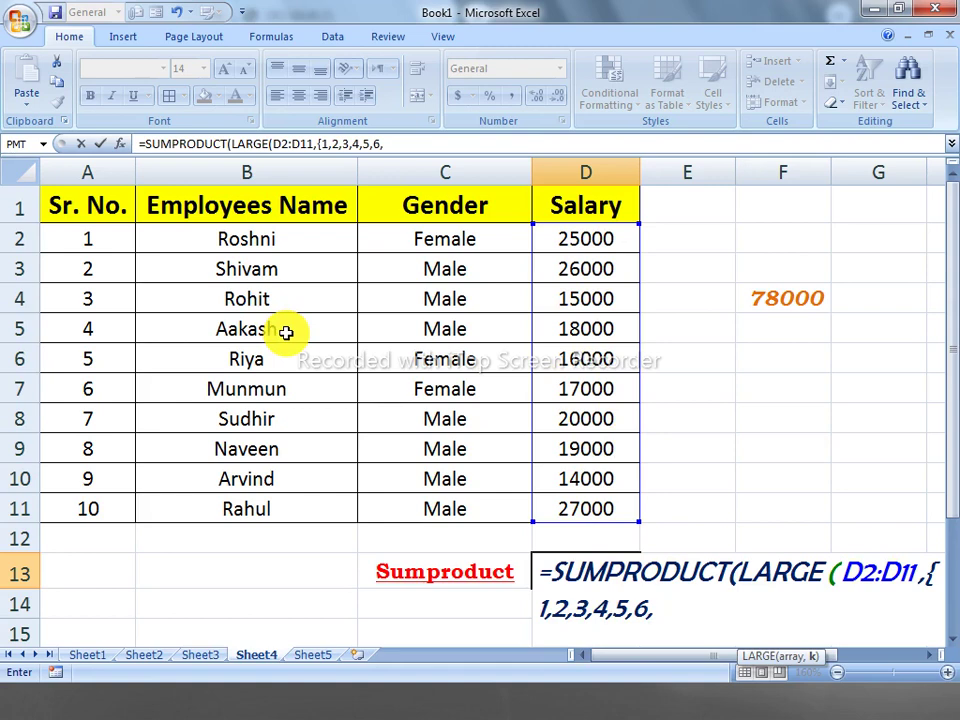
{"action": "key", "text": "BackSpace"}
{"action": "key", "text": "BackSpace"}
{"action": "type", "text": "}"}
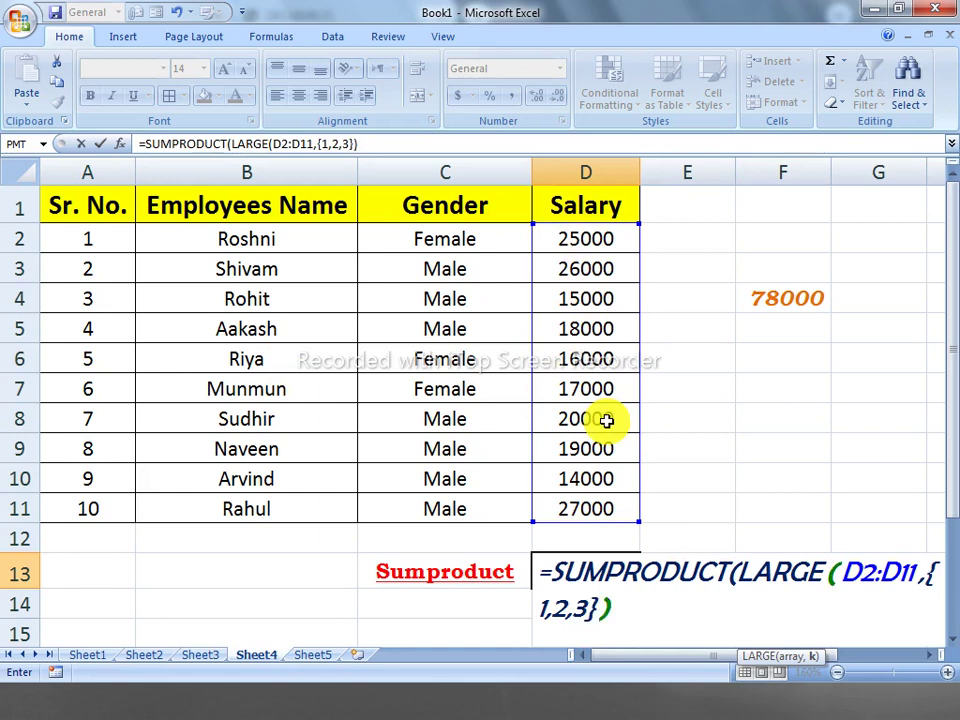
{"action": "type", "text": ")"}
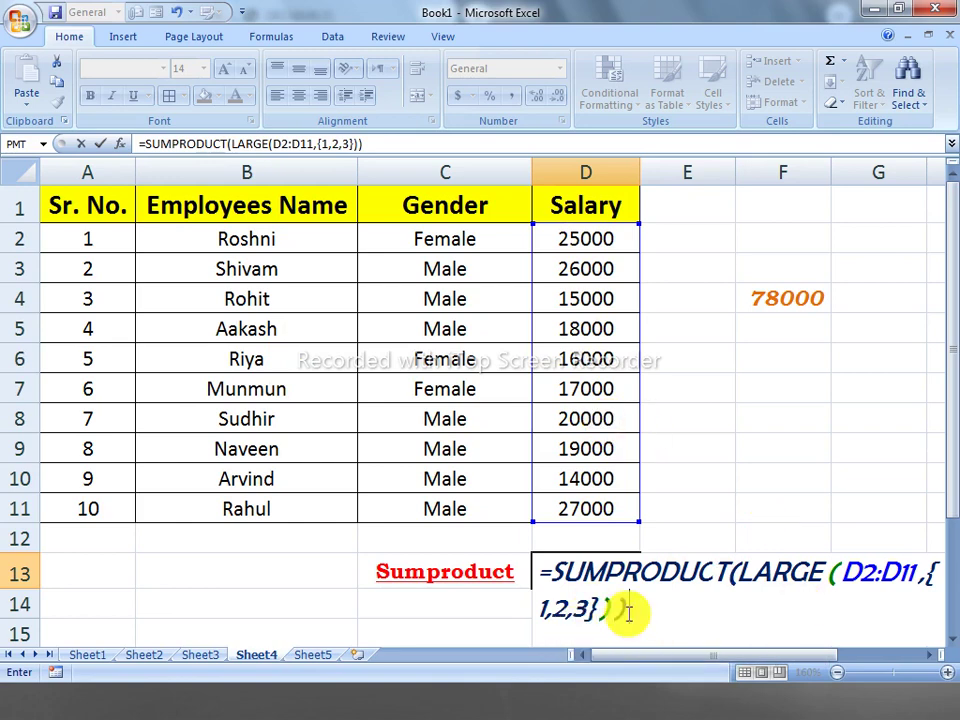
{"action": "key", "text": "Return"}
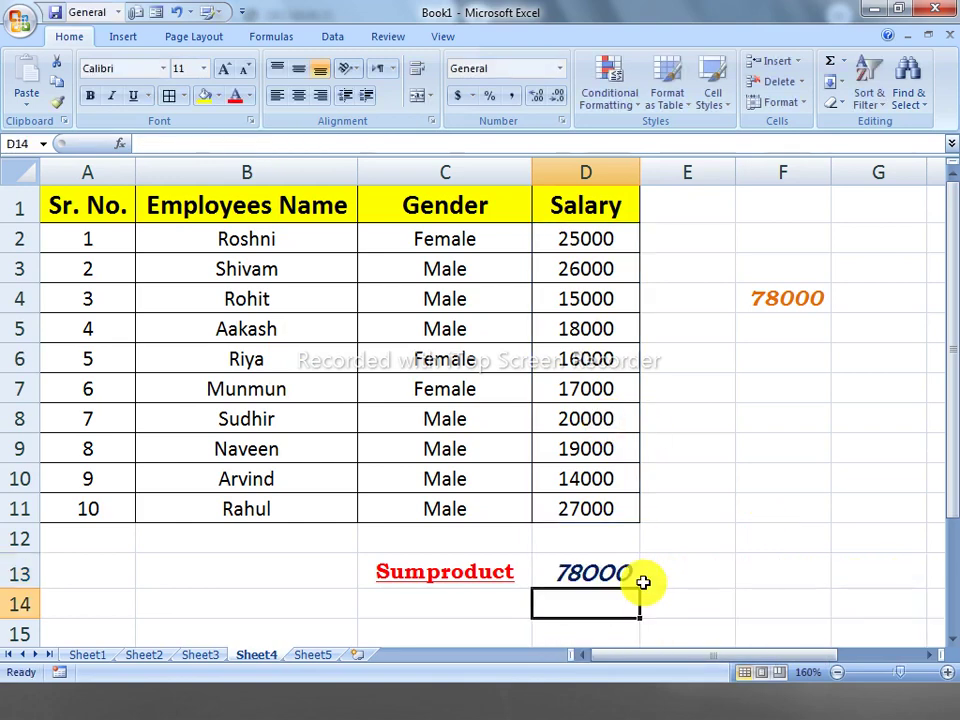
{"action": "left_click", "coordinate": [621, 575]}
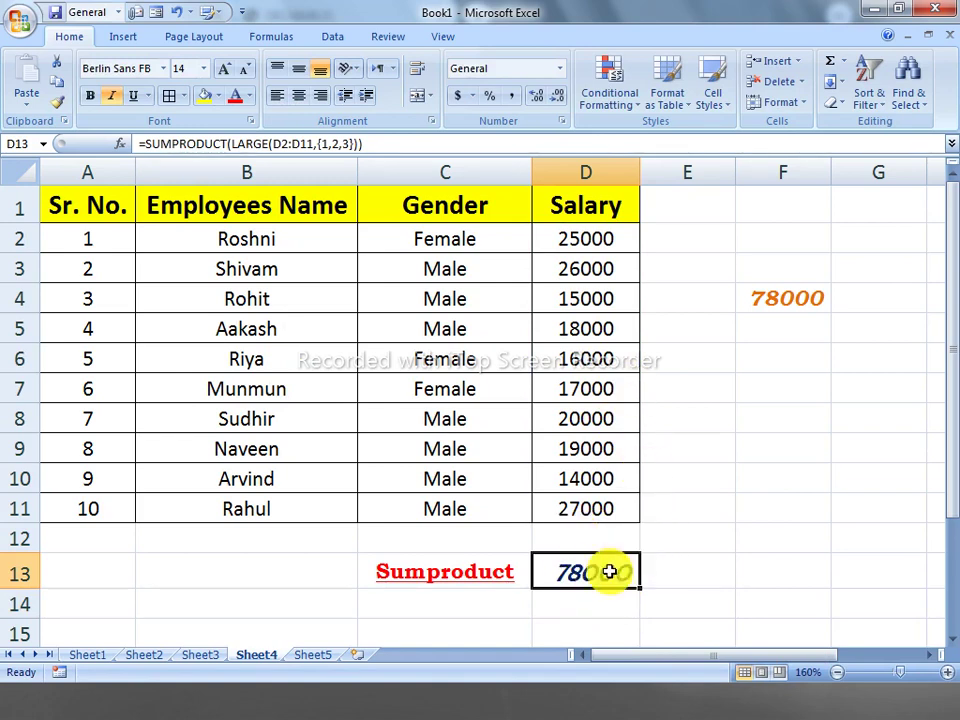
{"action": "left_click", "coordinate": [800, 301]}
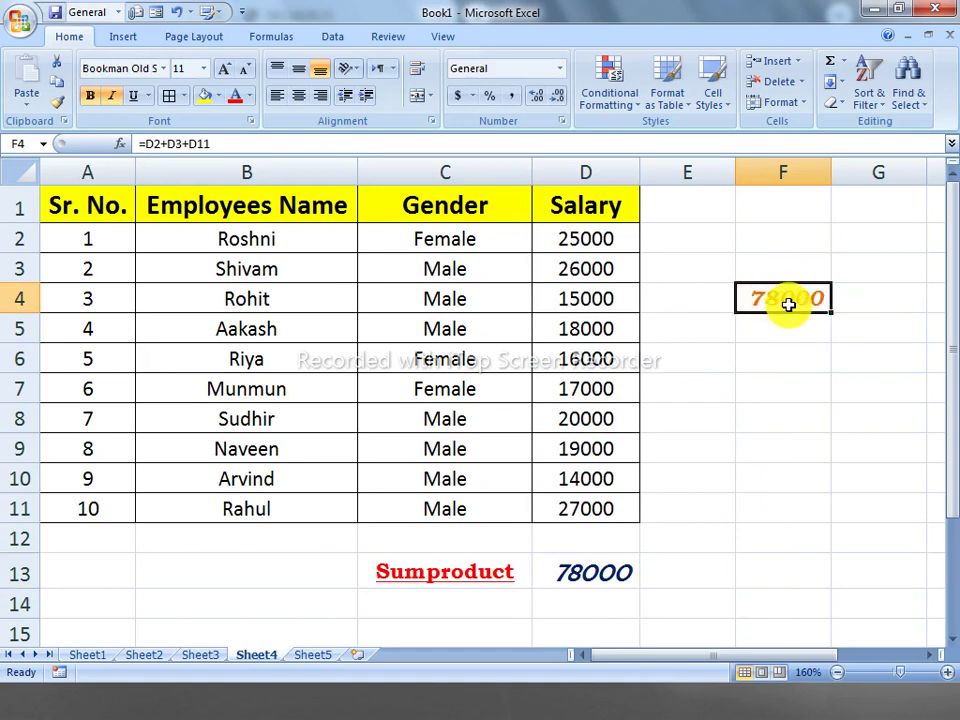
{"action": "left_click", "coordinate": [567, 576]}
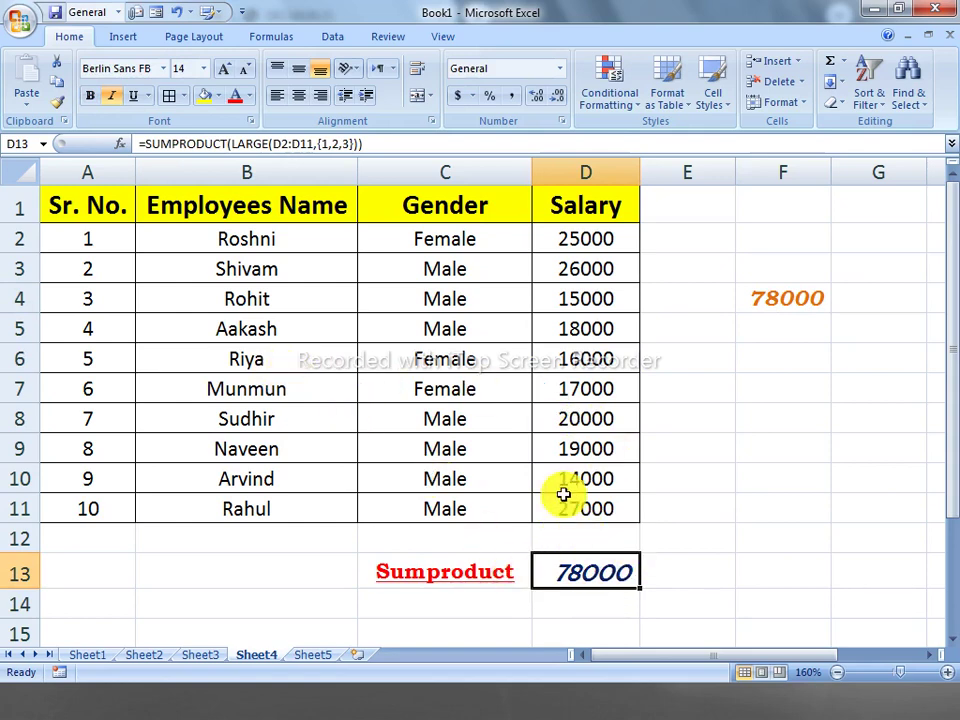
{"action": "left_click", "coordinate": [497, 362]}
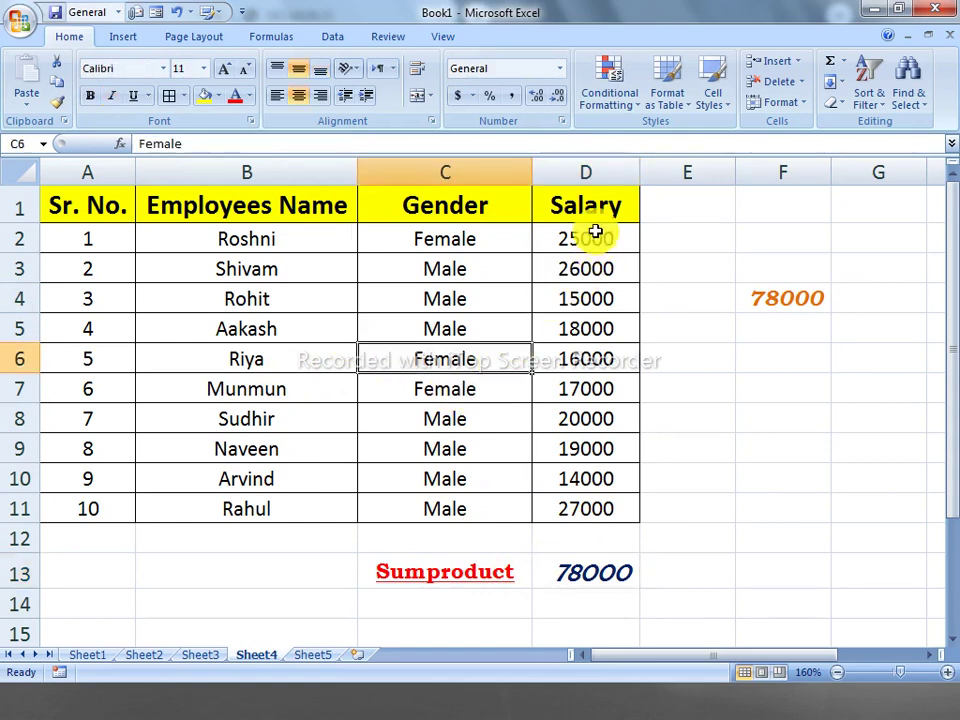
{"action": "mouse_move", "coordinate": [594, 233]}
{"action": "left_mouse_down"}
{"action": "mouse_move", "coordinate": [588, 511]}
{"action": "mouse_move", "coordinate": [558, 510]}
{"action": "left_mouse_up"}
{"action": "double_click", "coordinate": [588, 511]}
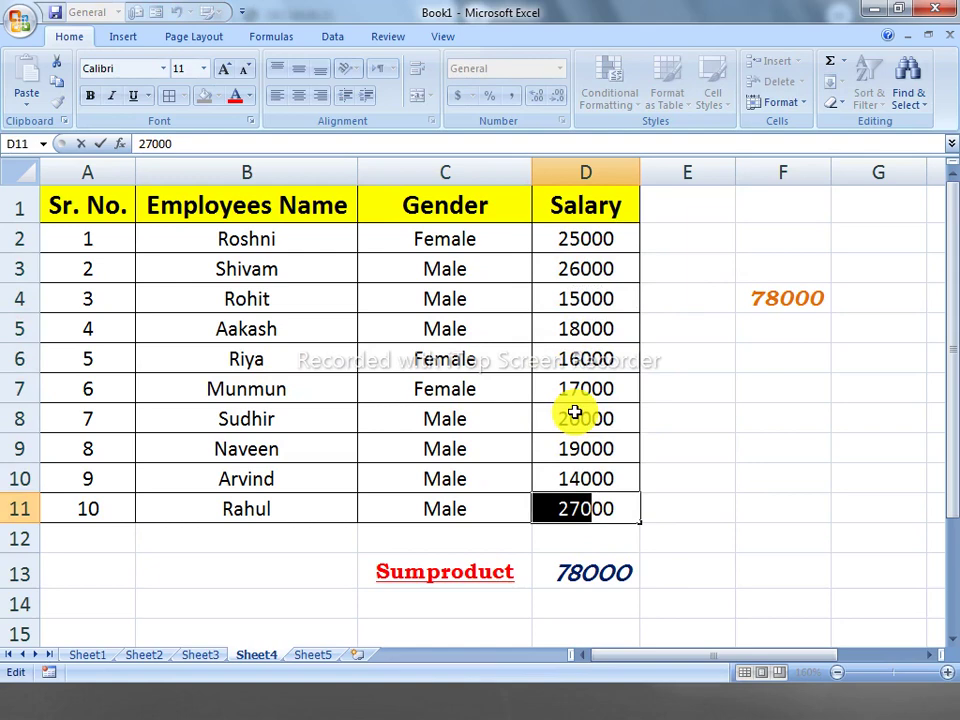
{"action": "left_click", "coordinate": [589, 356]}
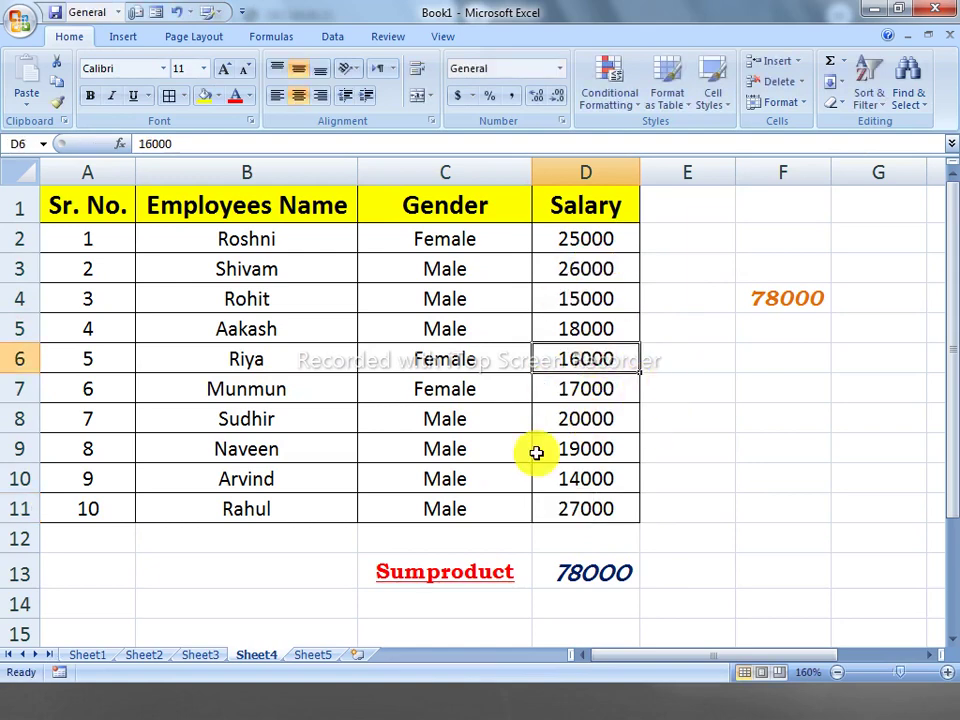
{"action": "left_click", "coordinate": [541, 566]}
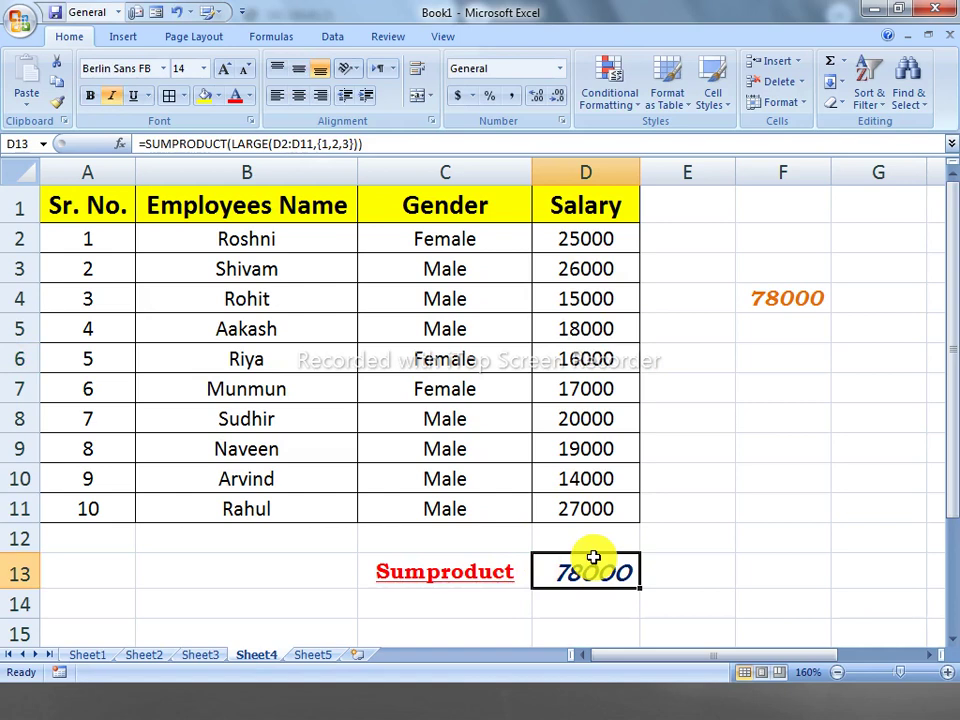
{"action": "key", "text": "Up"}
{"action": "key", "text": "Up"}
{"action": "key", "text": "Up"}
{"action": "key", "text": "Up"}
{"action": "key", "text": "Up"}
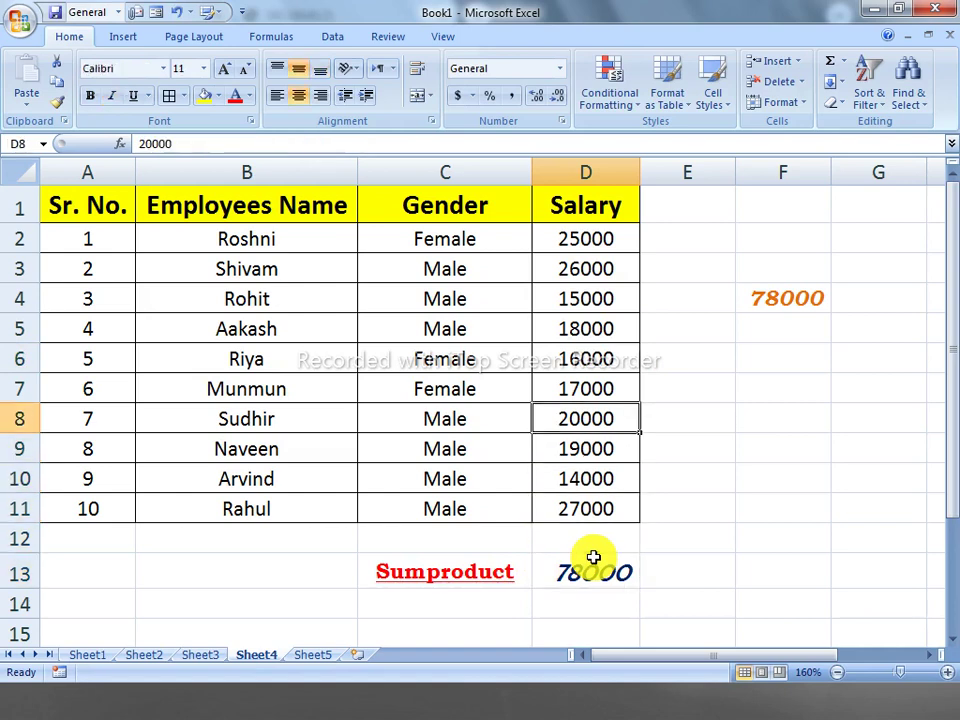
{"action": "key", "text": "Left"}
{"action": "key", "text": "Left"}
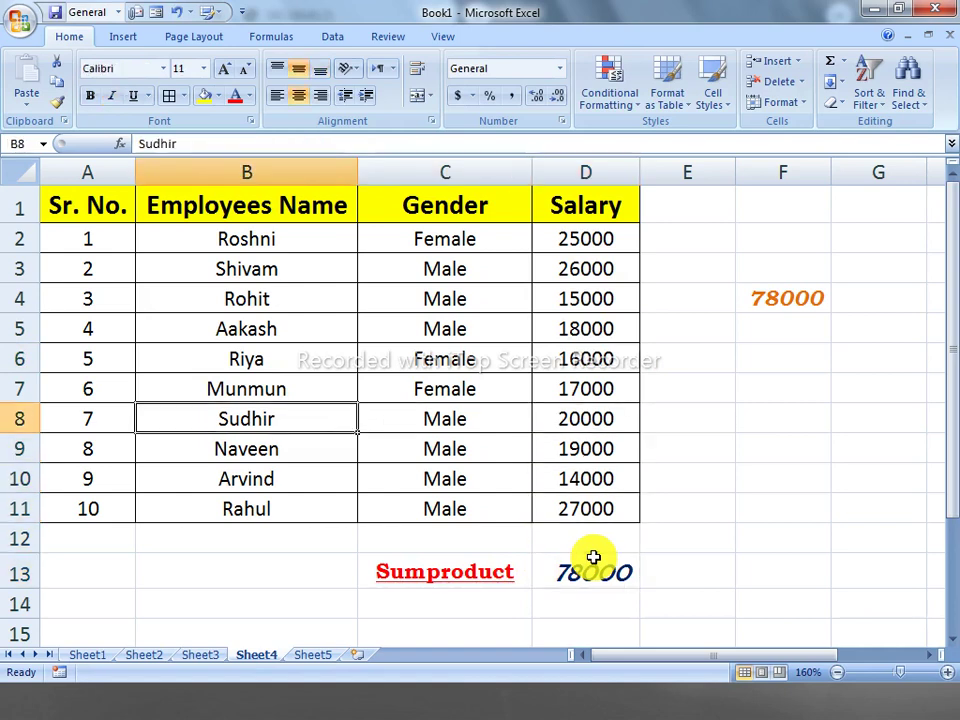
{"action": "key", "text": "Down"}
{"action": "key", "text": "Down"}
{"action": "key", "text": "Down"}
{"action": "key", "text": "Down"}
{"action": "key", "text": "Down"}
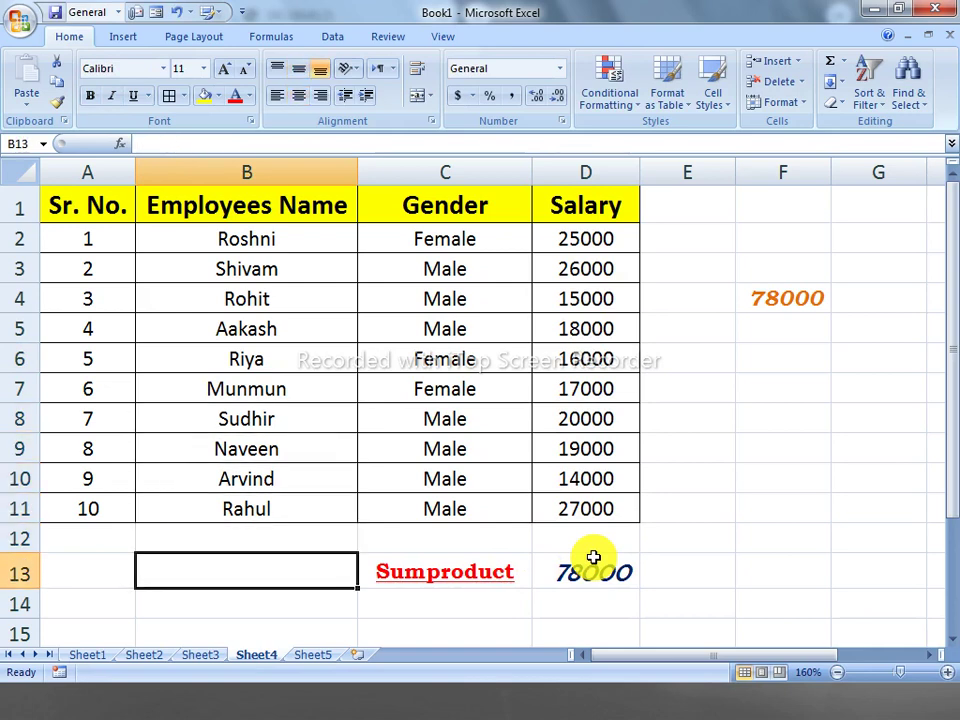
{"action": "key", "text": "Right"}
{"action": "key", "text": "Right"}
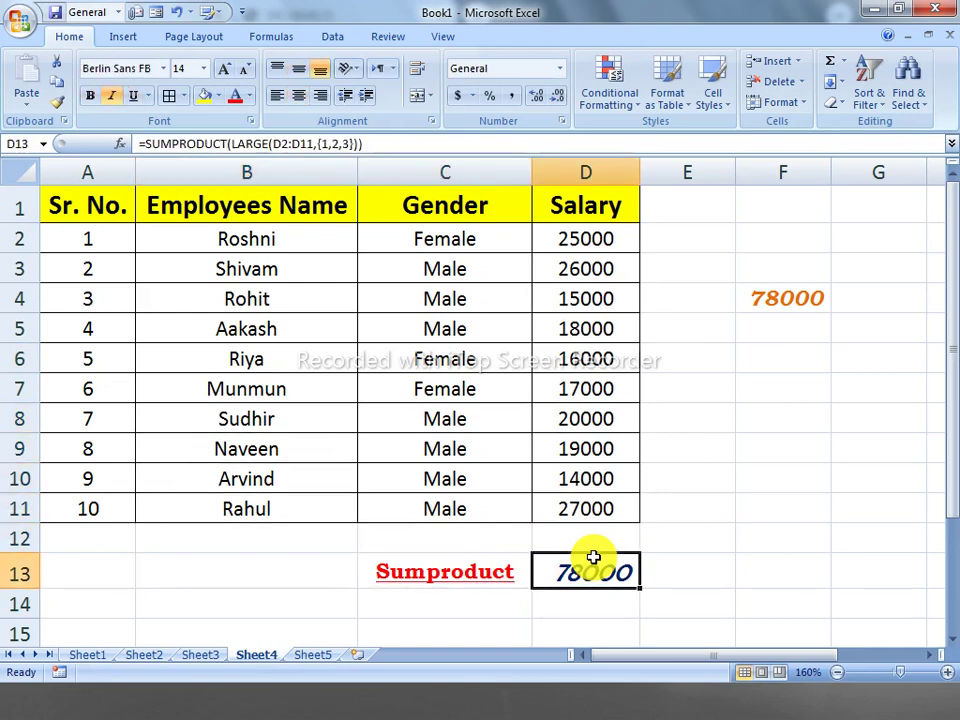
{"action": "key", "text": "Left"}
{"action": "key", "text": "Left"}
{"action": "key", "text": "Up"}
{"action": "key", "text": "Up"}
{"action": "key", "text": "Up"}
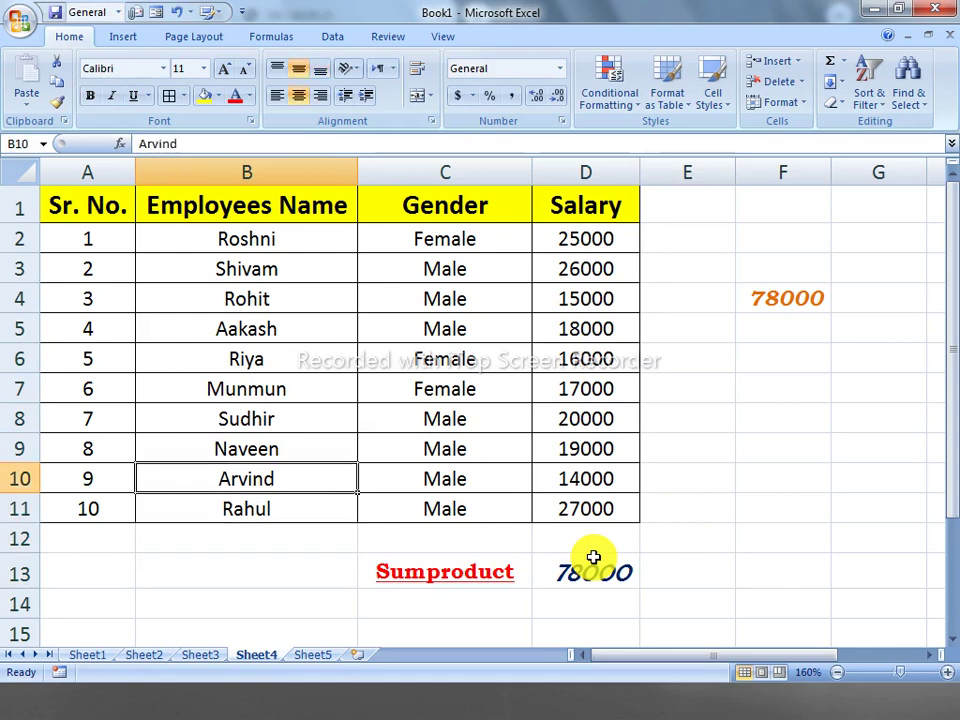
{"action": "key", "text": "Right"}
{"action": "key", "text": "Right"}
{"action": "key", "text": "Down"}
{"action": "key", "text": "Down"}
{"action": "key", "text": "Right"}
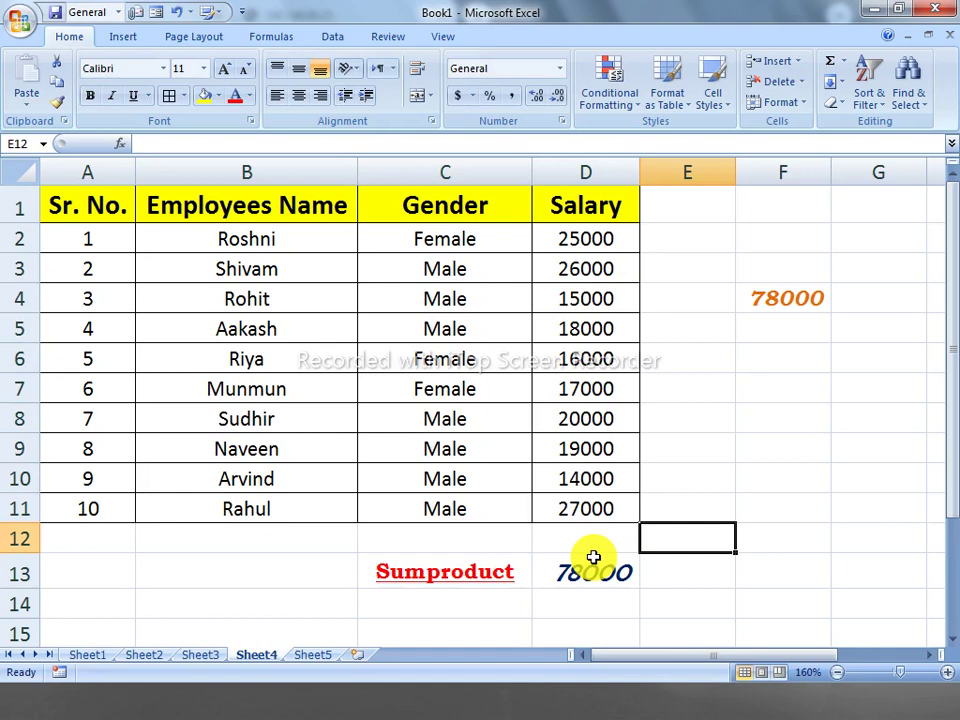
{"action": "key", "text": "Left"}
{"action": "key", "text": "Left"}
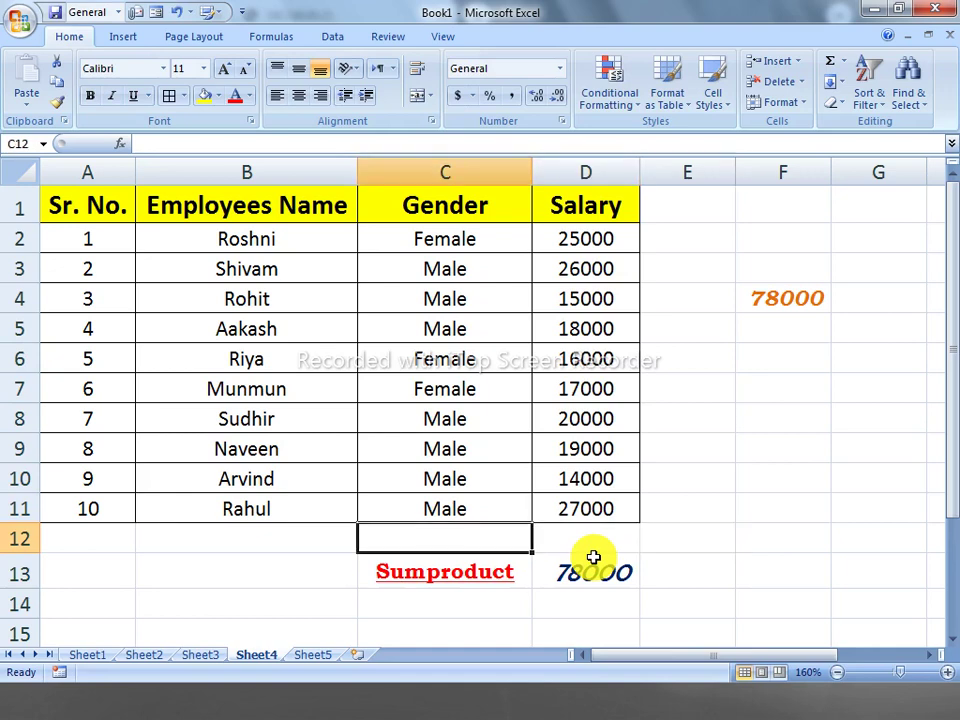
{"action": "key", "text": "Down"}
{"action": "key", "text": "Down"}
{"action": "key", "text": "Left"}
{"action": "key", "text": "Left"}
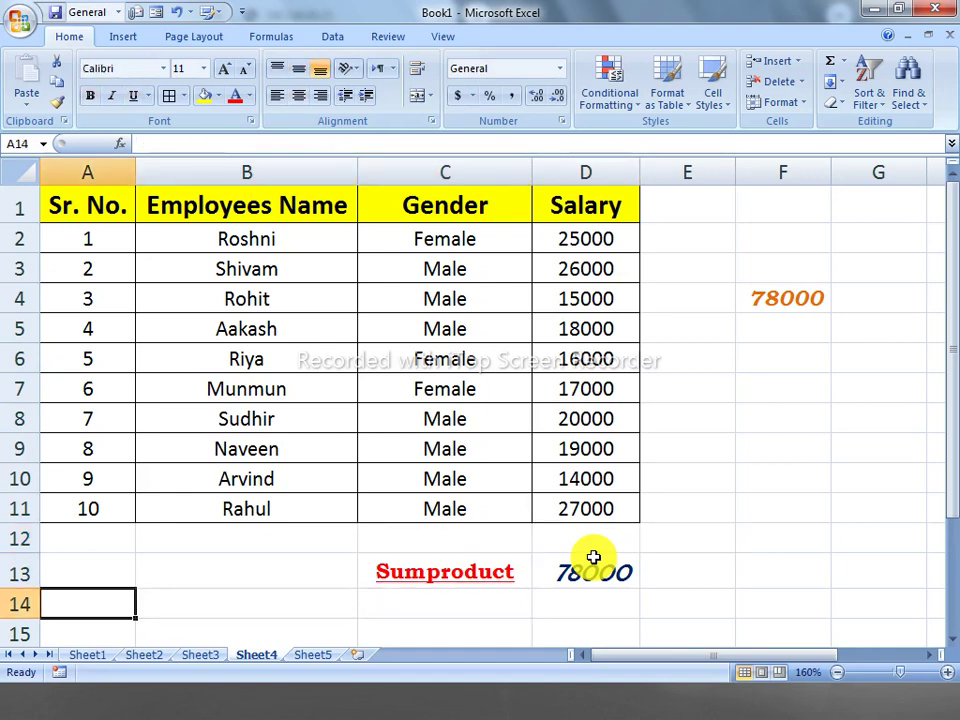